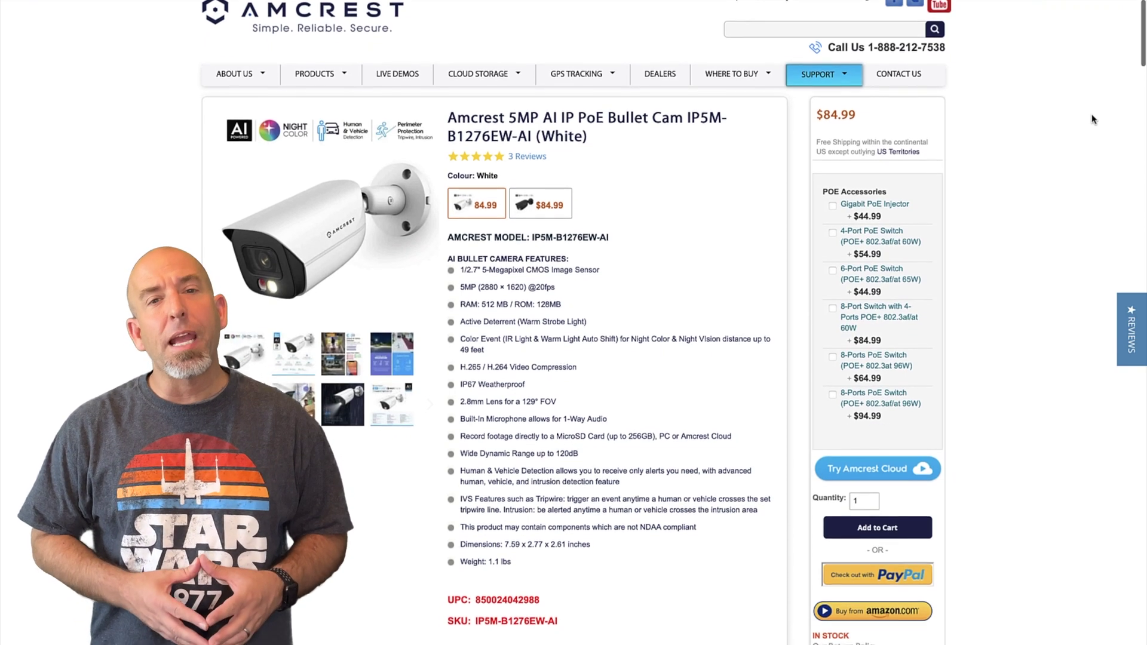
Scroll the Amazon listing past the comparison table to the NightColor and Smart Dual Illumination description
scroll(1094, 119, up, 1)
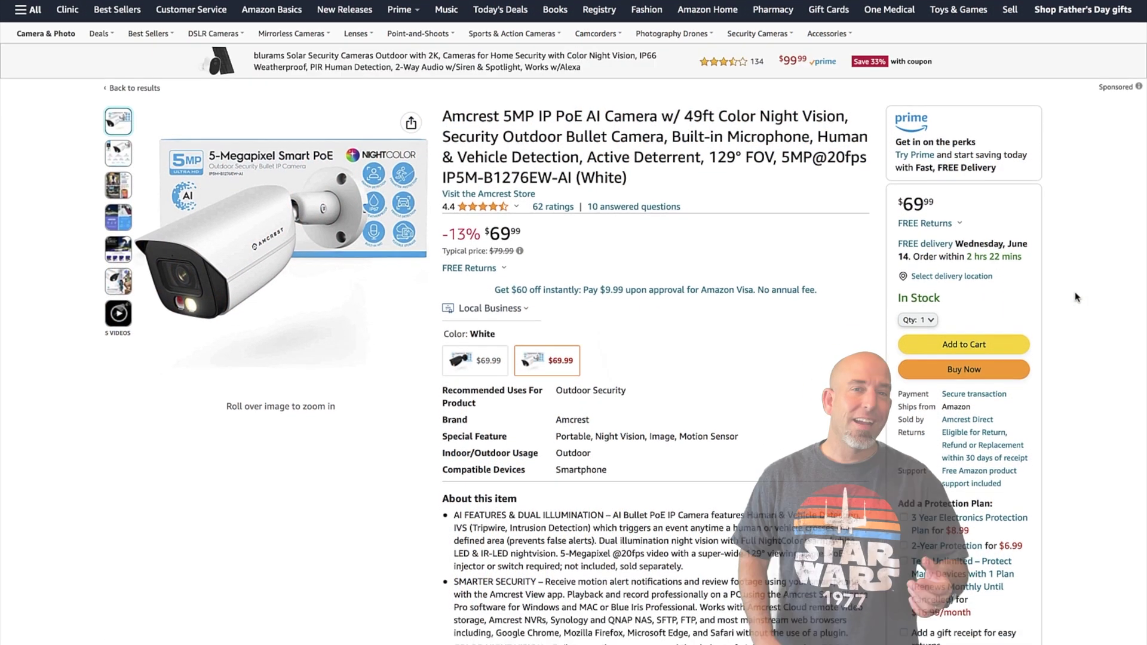
scroll(1076, 297, down, 1)
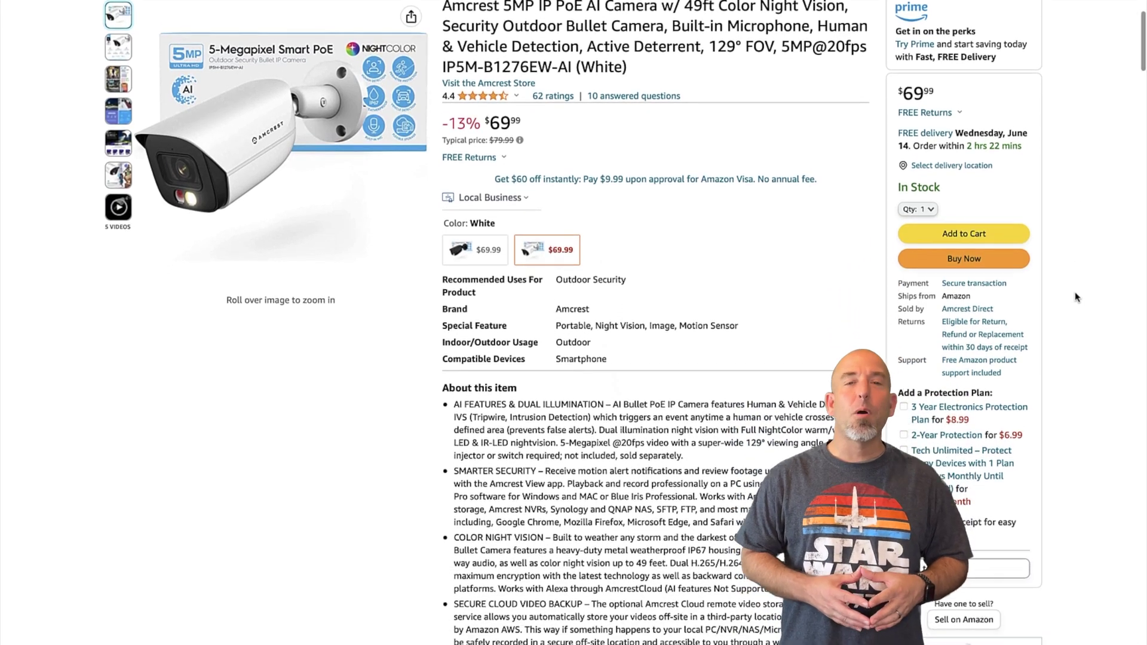
scroll(1075, 297, down, 3)
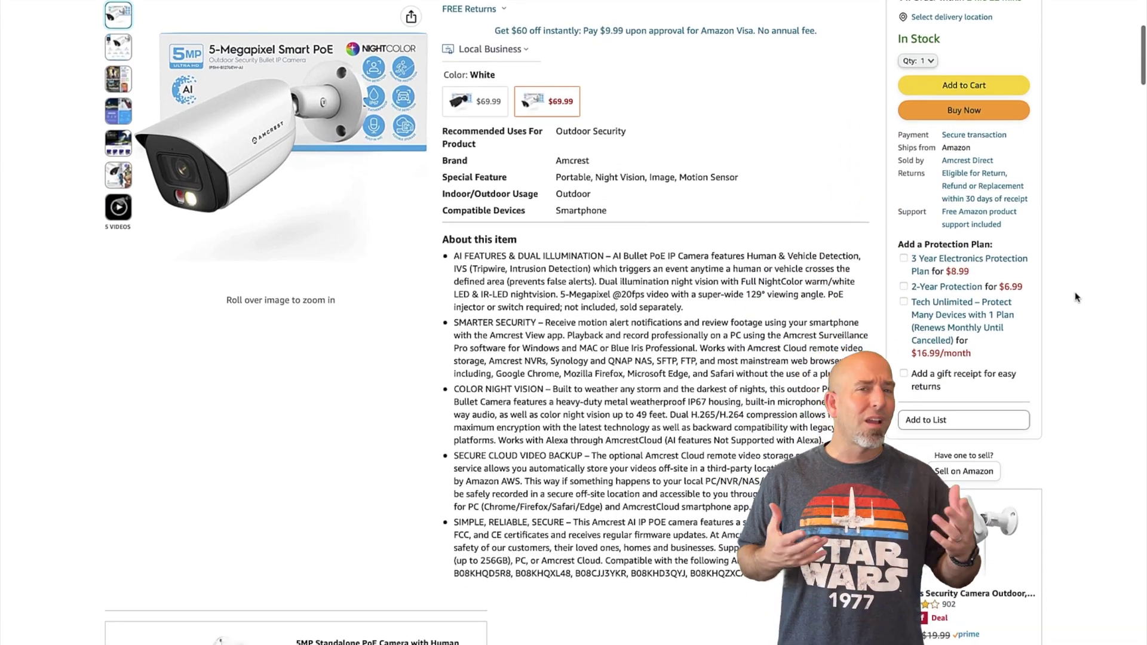
scroll(1075, 297, down, 3)
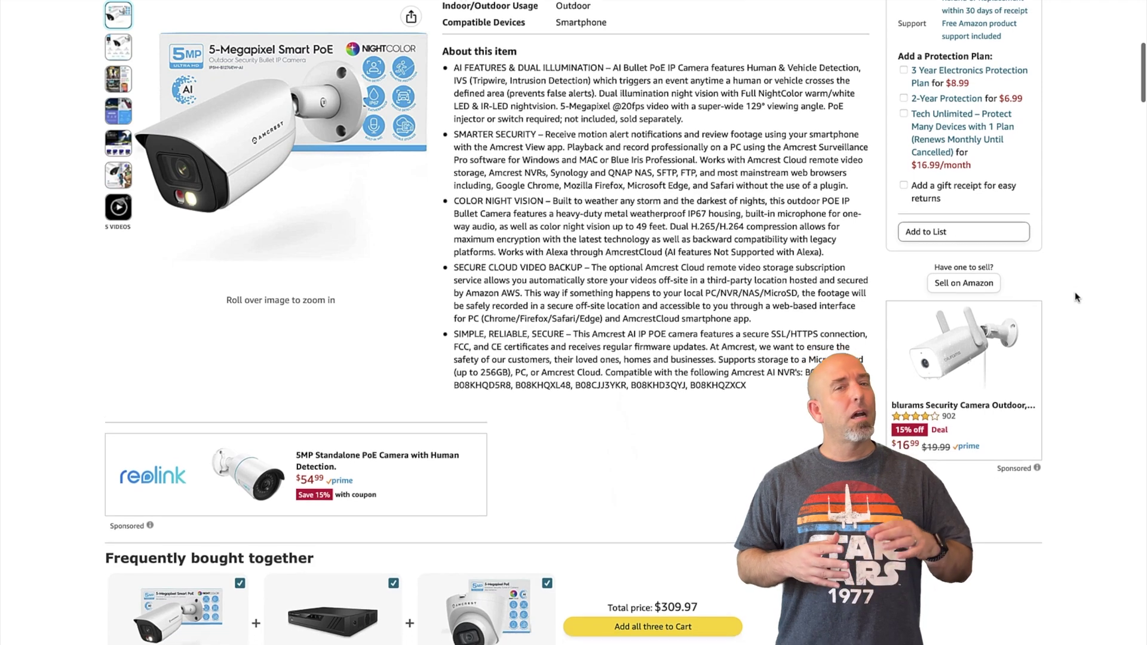
scroll(1075, 297, down, 3)
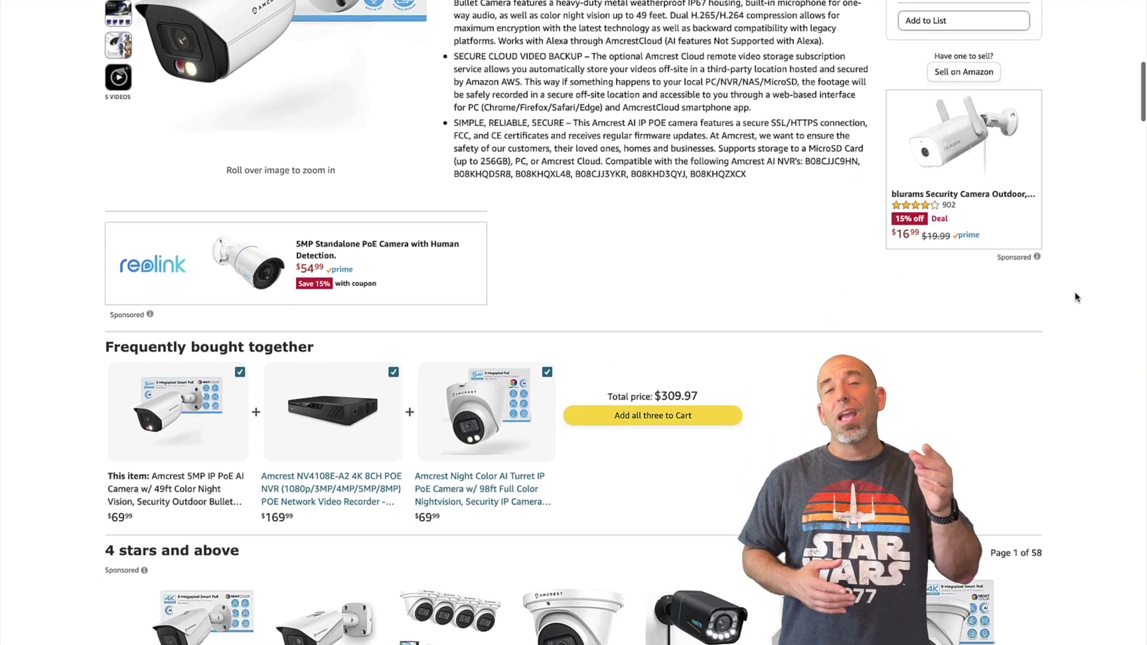
scroll(1076, 297, down, 3)
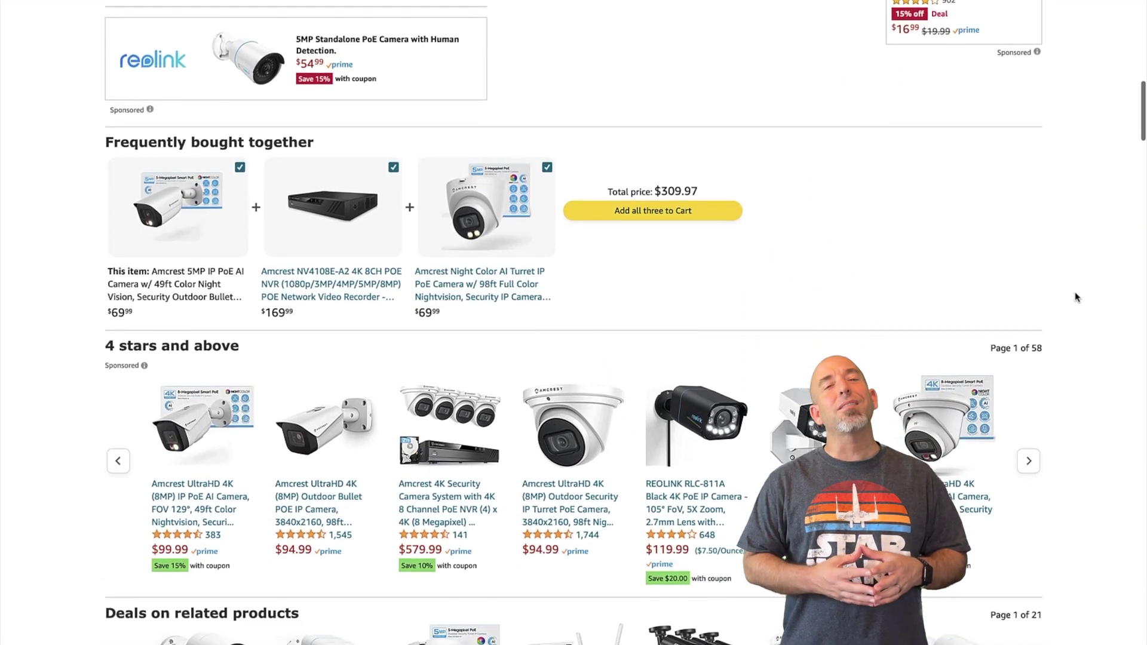
scroll(1075, 297, down, 4)
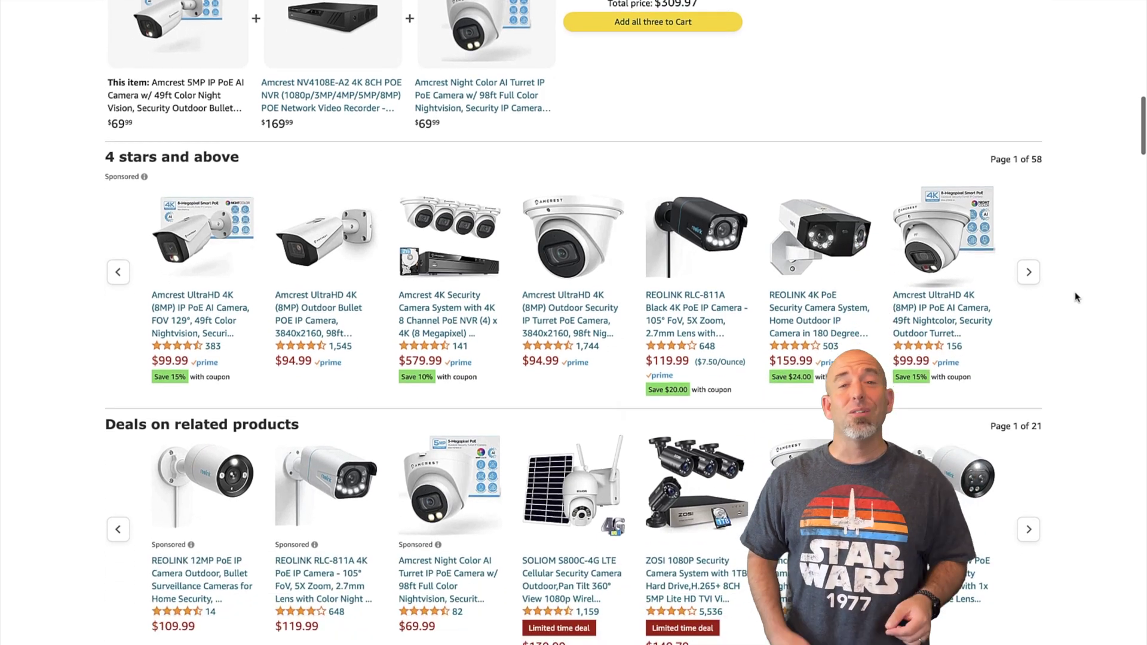
scroll(1076, 297, down, 6)
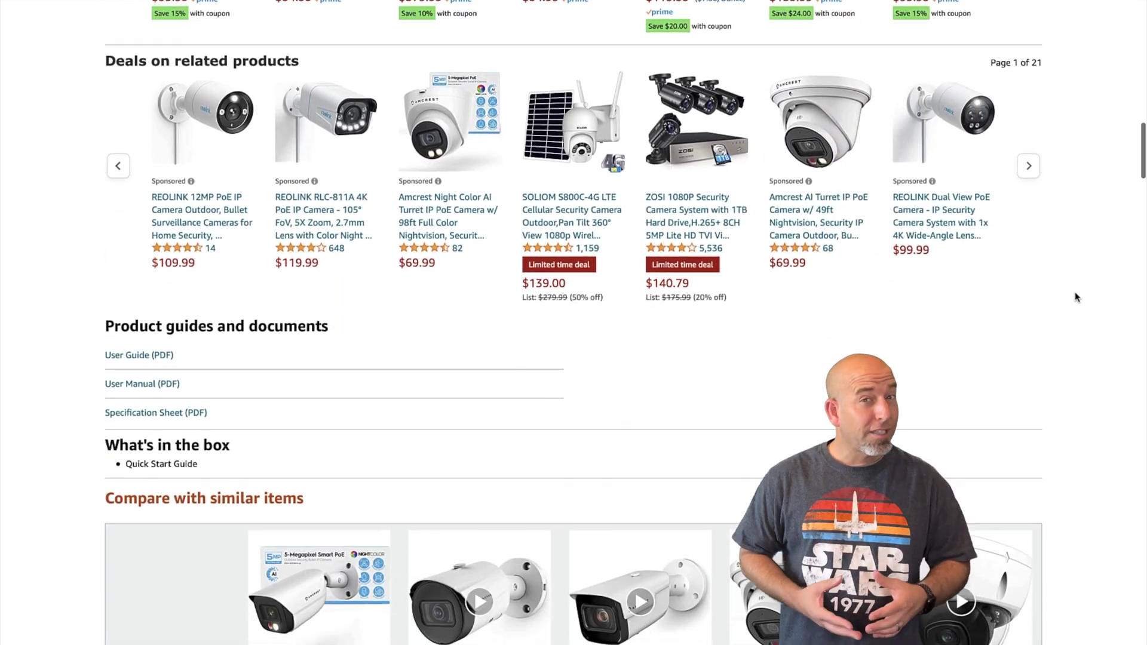
scroll(1076, 297, down, 4)
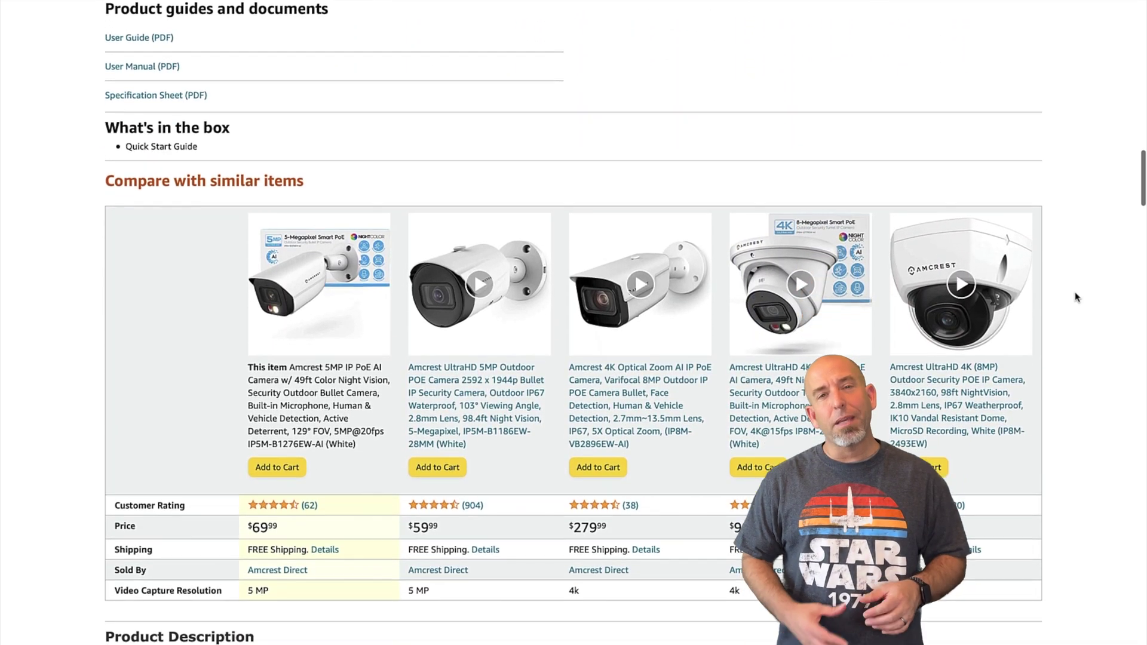
scroll(1076, 297, down, 6)
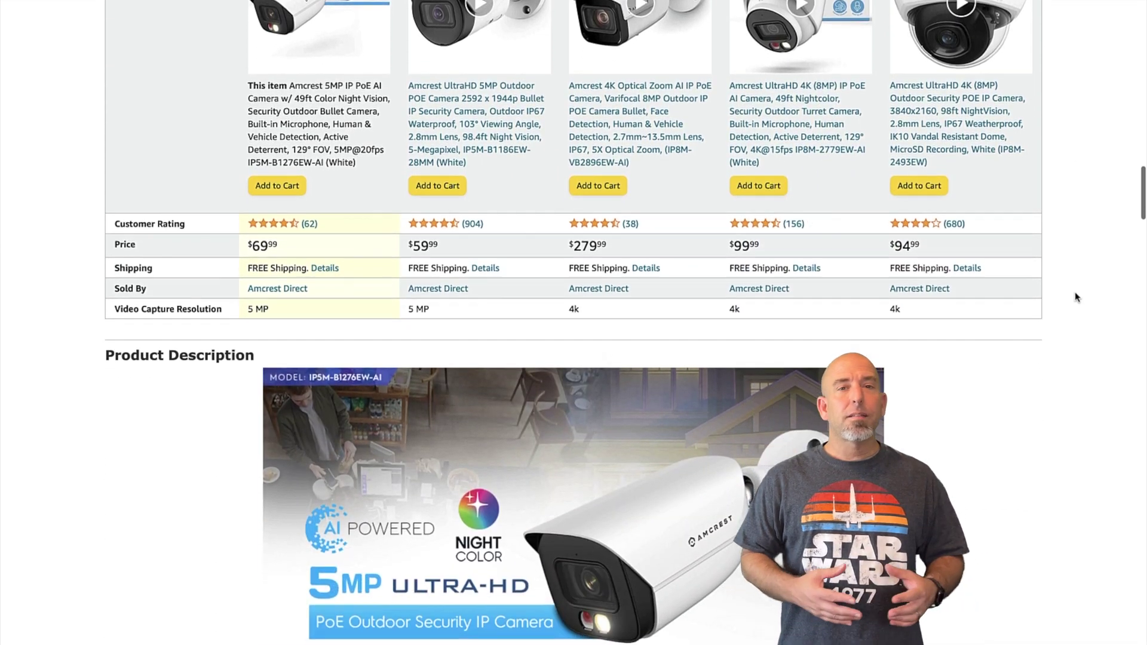
scroll(1075, 297, down, 5)
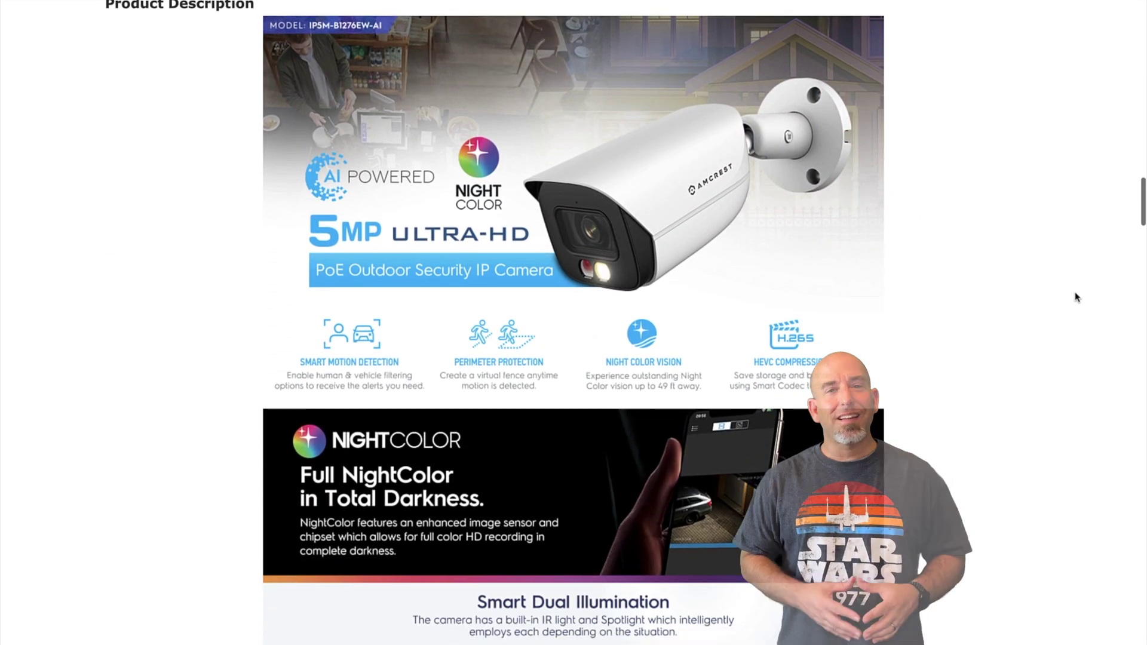
scroll(1077, 297, down, 4)
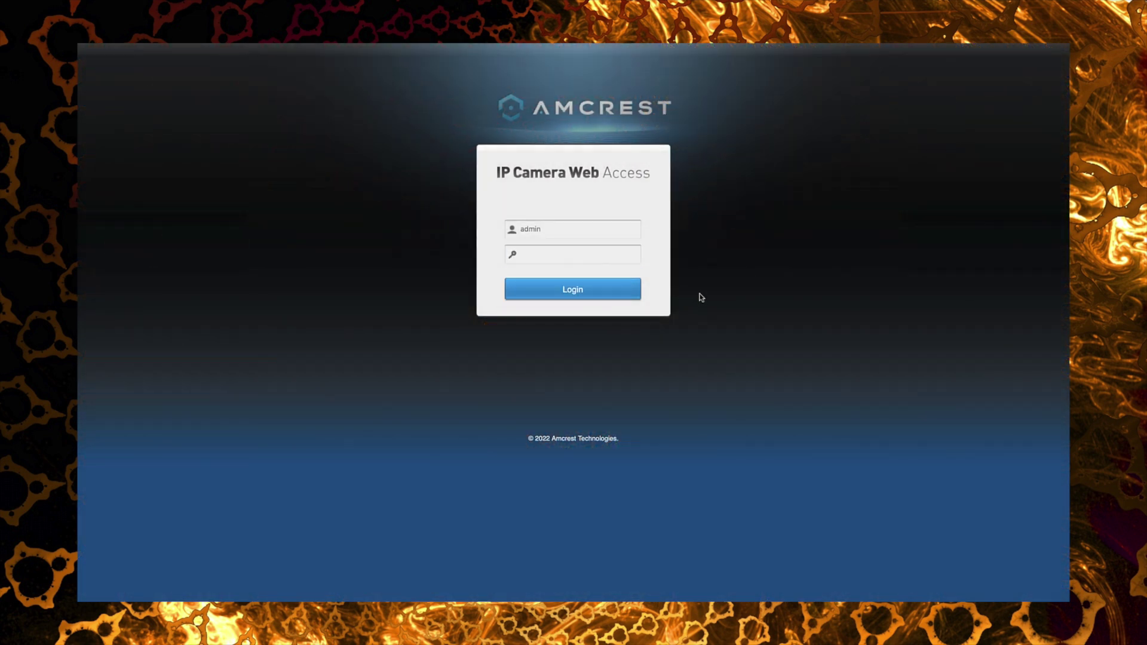
Log in to the camera's web interface with the account password, fixing a typo first
click(582, 264)
text(••)
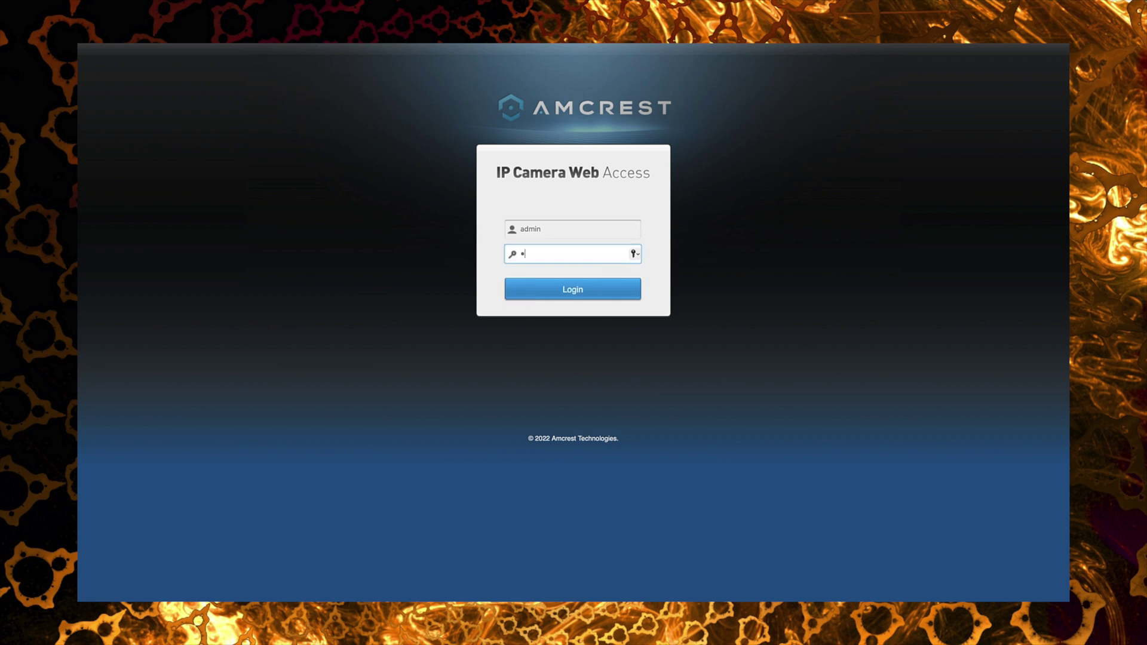
key(BackSpace)
key(BackSpace)
text(••••••••)
key(Return)
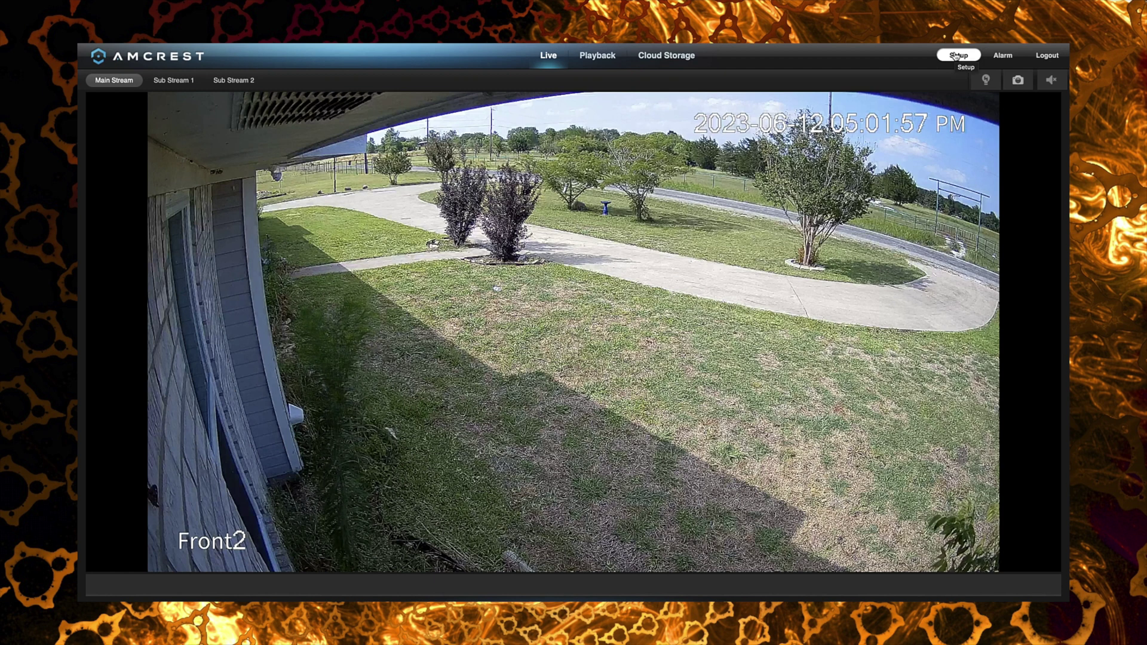
Open Setup to show Camera Configuration, with the Day profile picture values at 50
click(956, 56)
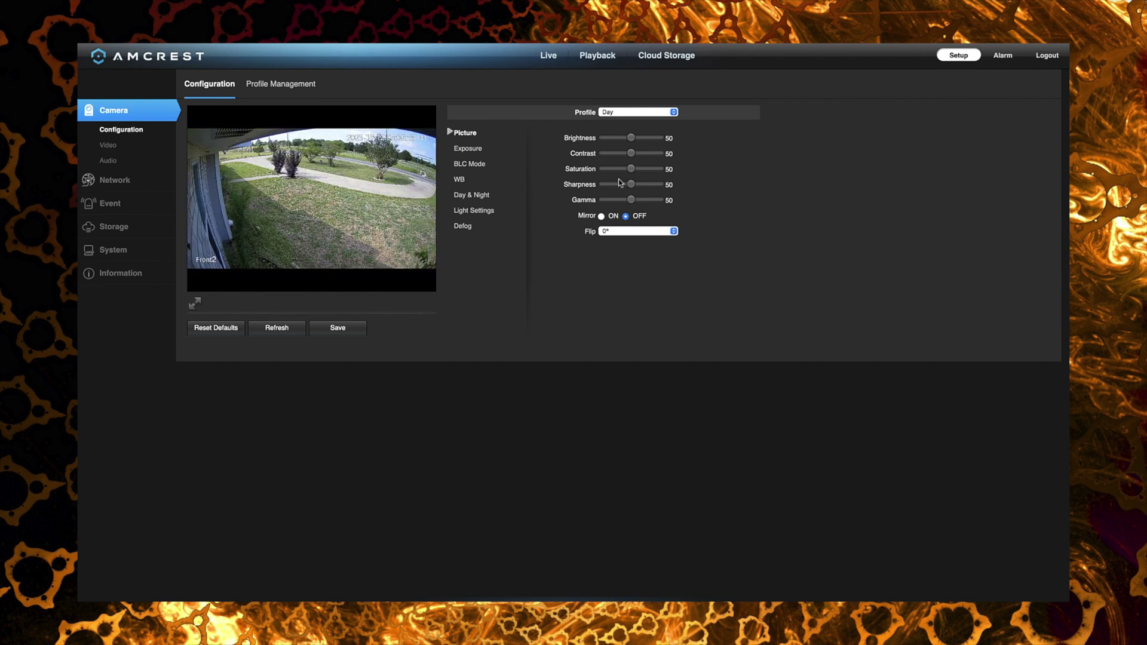
Show Profile Management, where Full Time mode keeps the Day profile always enabled
click(306, 94)
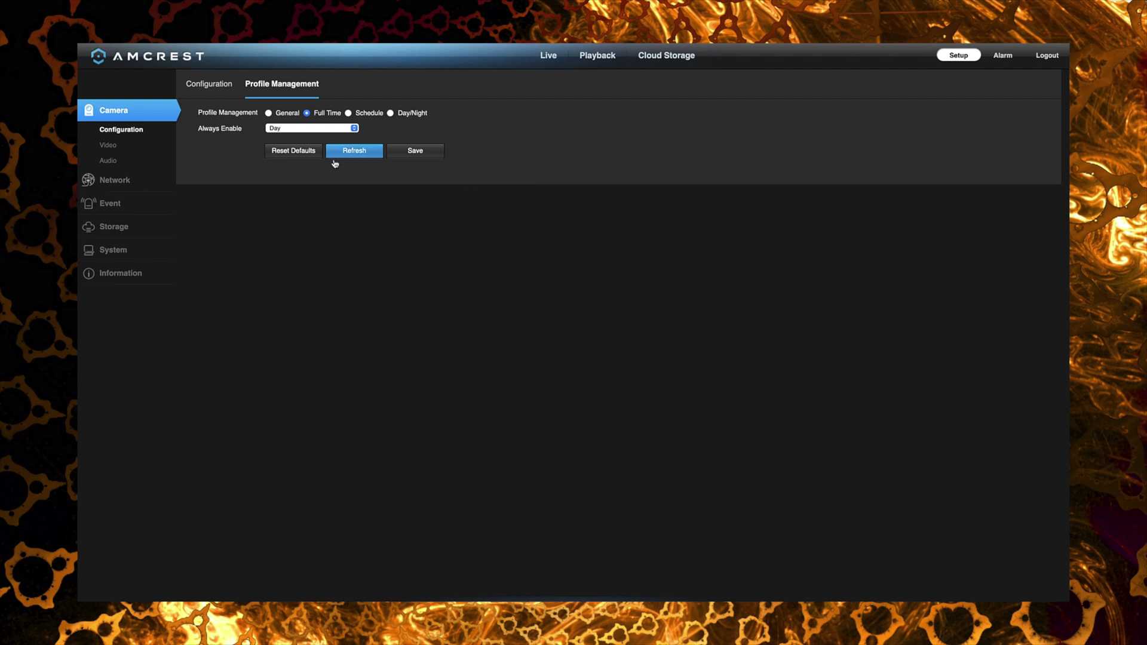
Review the Camera > Video Snapshot and Overlay settings, with Privacy Masking disabled
click(113, 147)
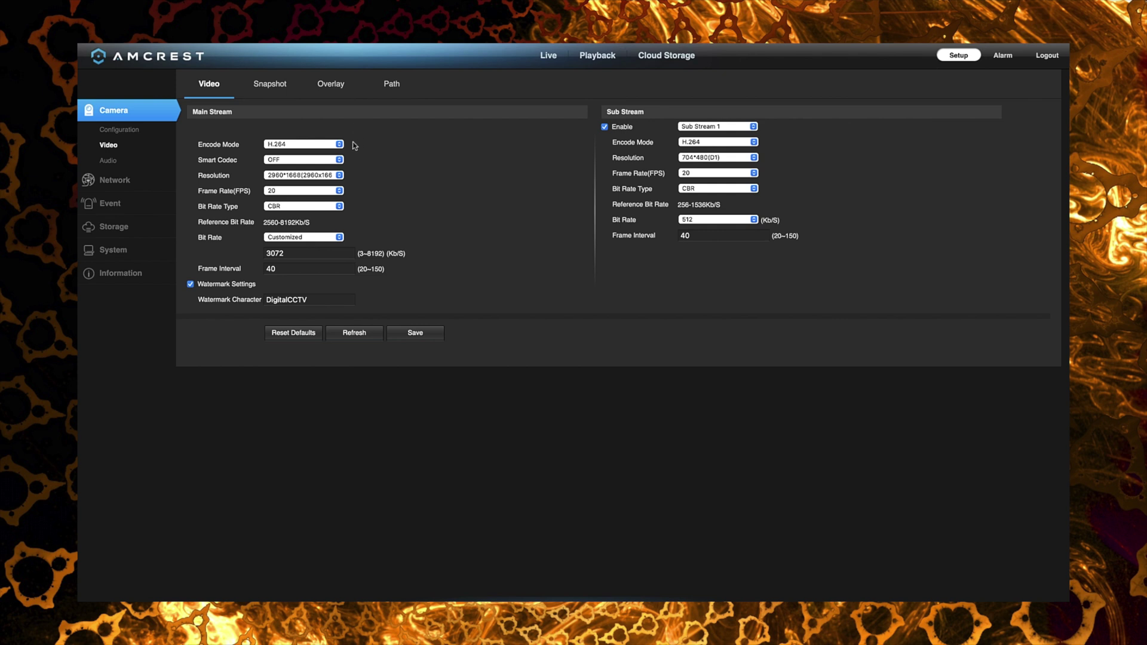
click(283, 88)
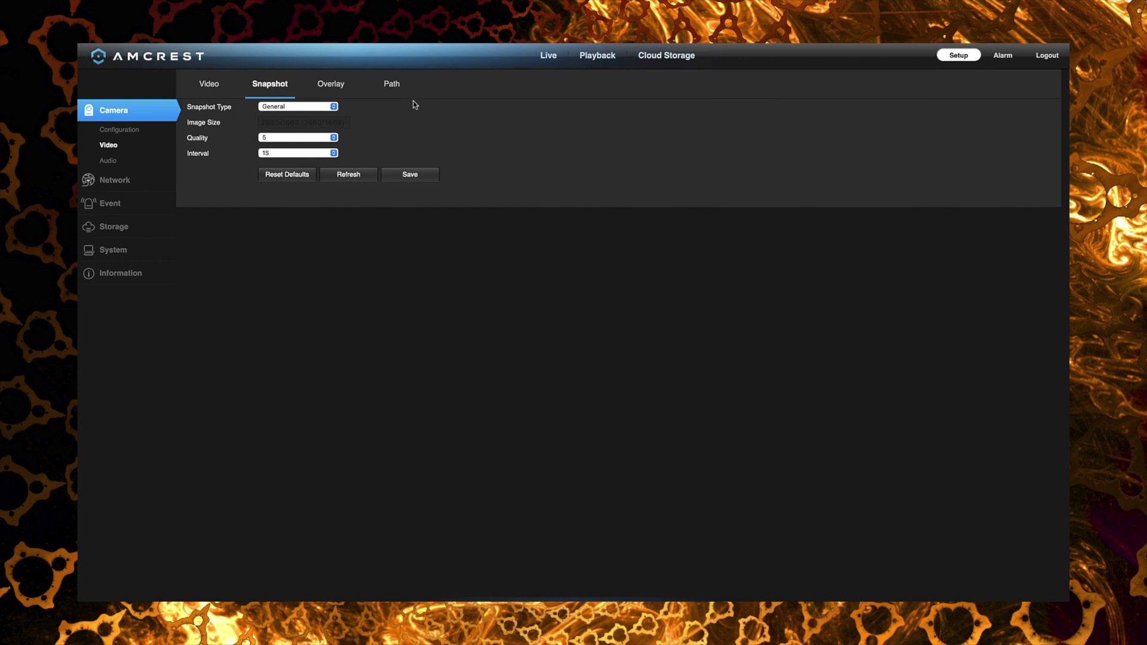
click(345, 86)
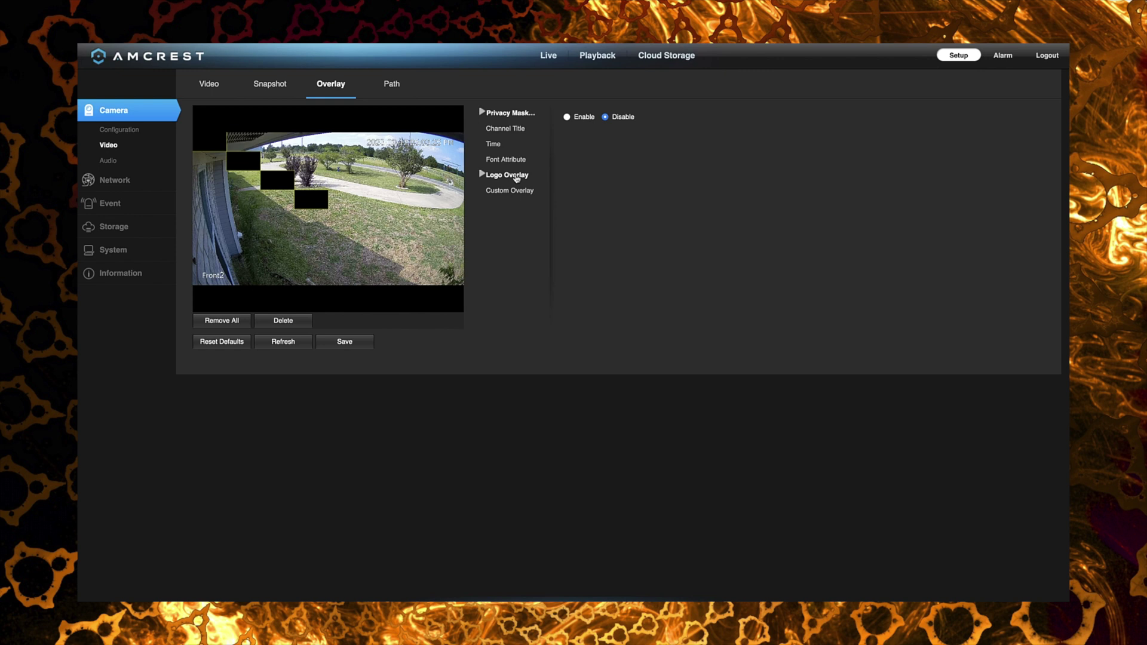
Check the download Path and the Audio encoding settings, then expand the Network group
click(396, 93)
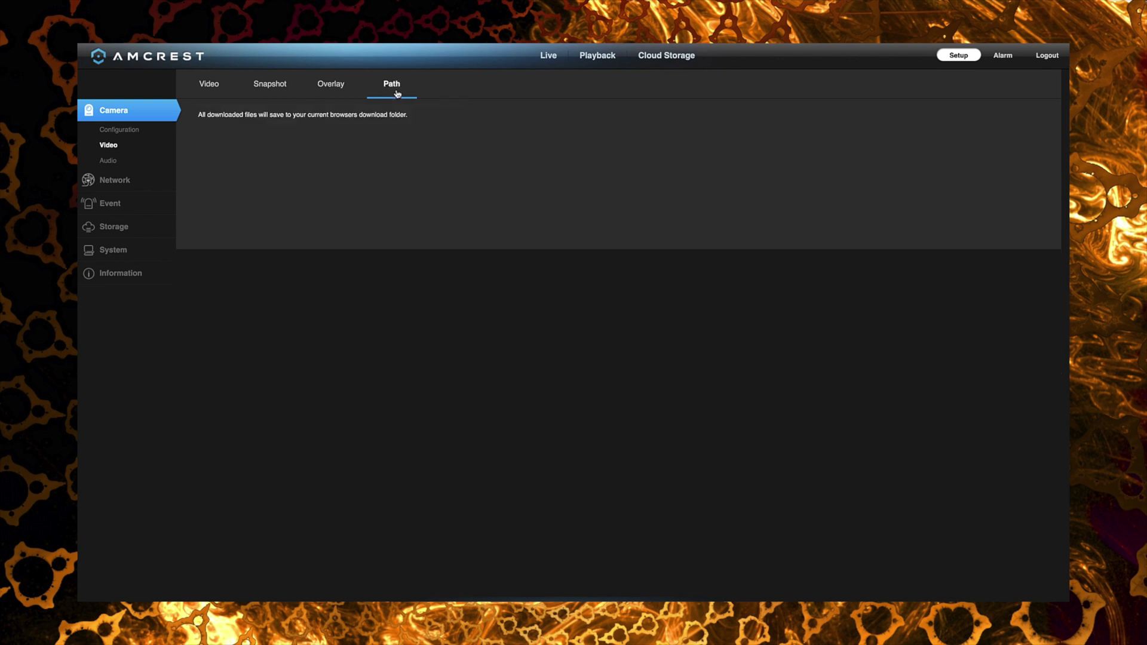
click(109, 161)
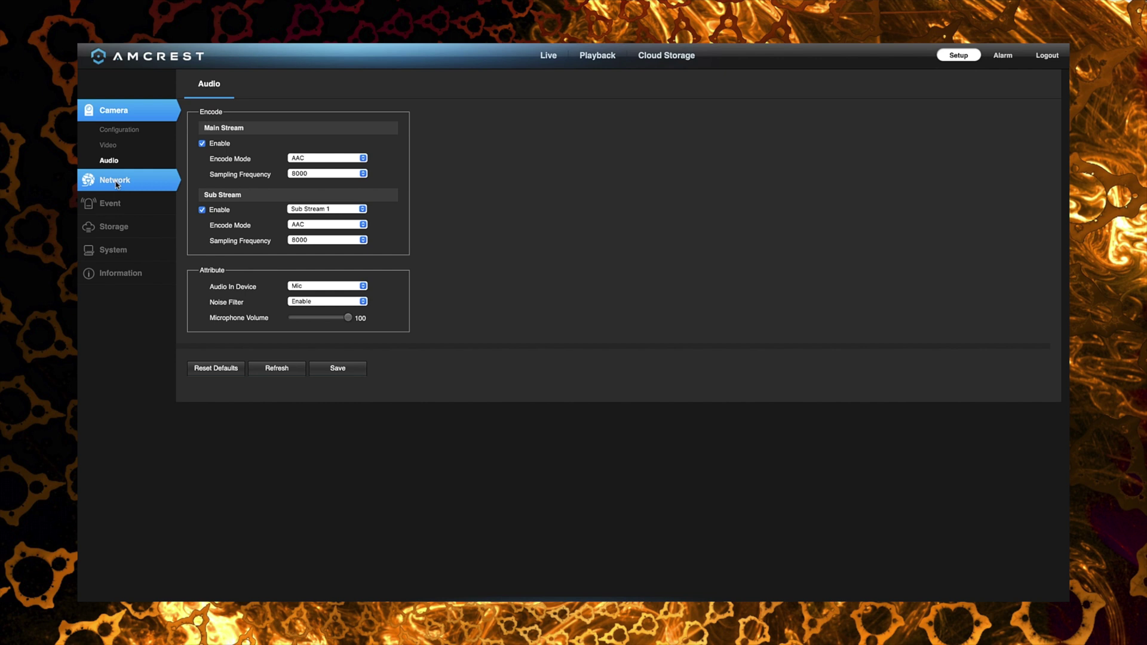
click(116, 181)
Review the TCP/IP addresses (static 192.168.254.7) and the Connection ports: HTTP 80, RTSP 554, HTTPS 443
click(109, 155)
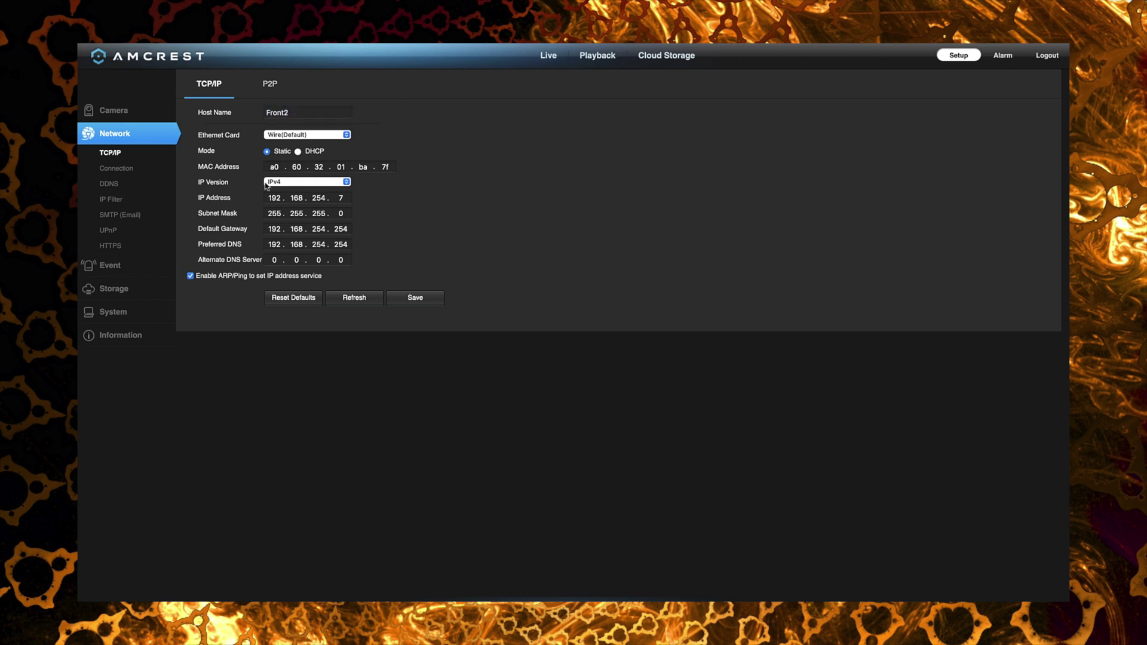
double_click(302, 232)
double_click(301, 245)
click(117, 168)
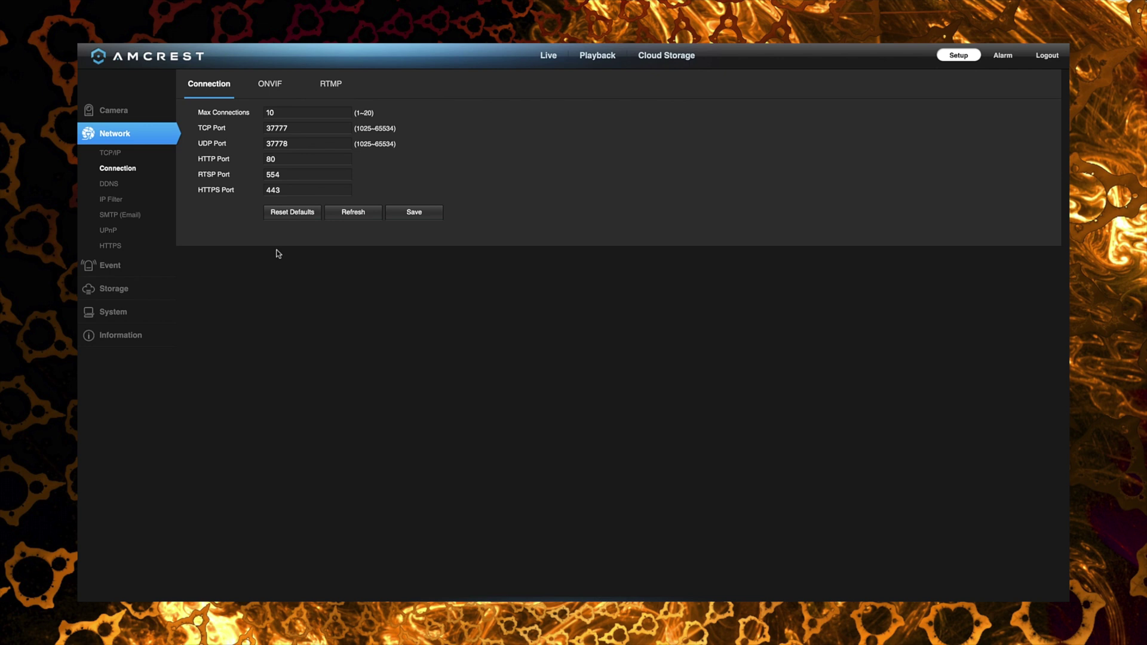
Go from DDNS and IP Filter to the SMTP (Email) settings: TLS on port 25, no server
click(112, 187)
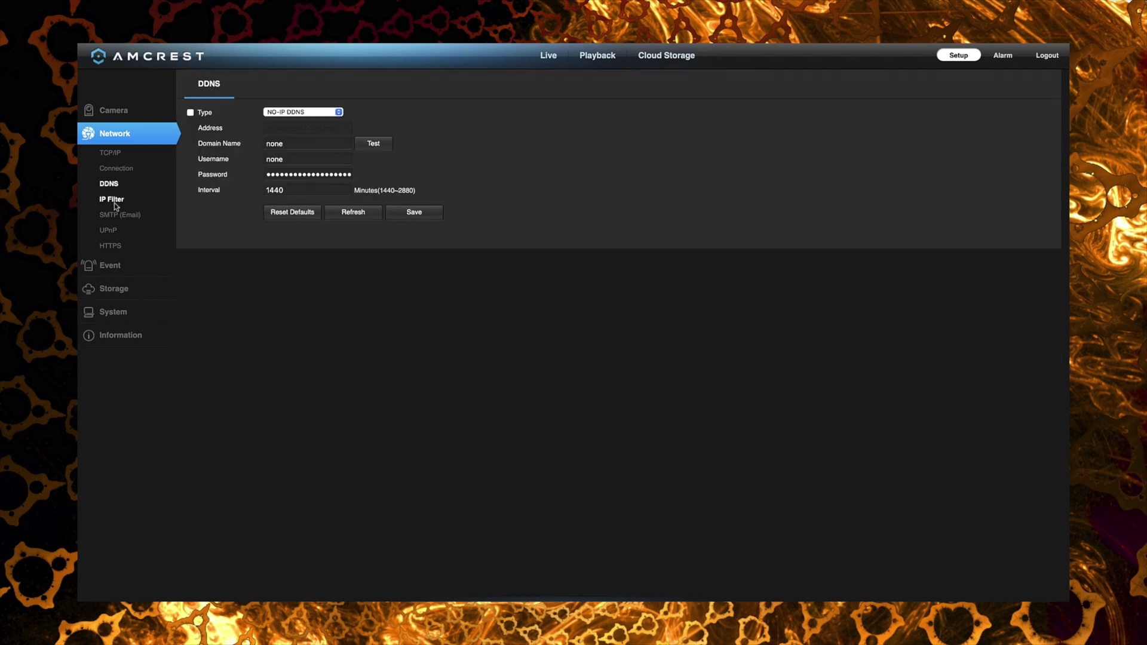
click(114, 201)
click(118, 214)
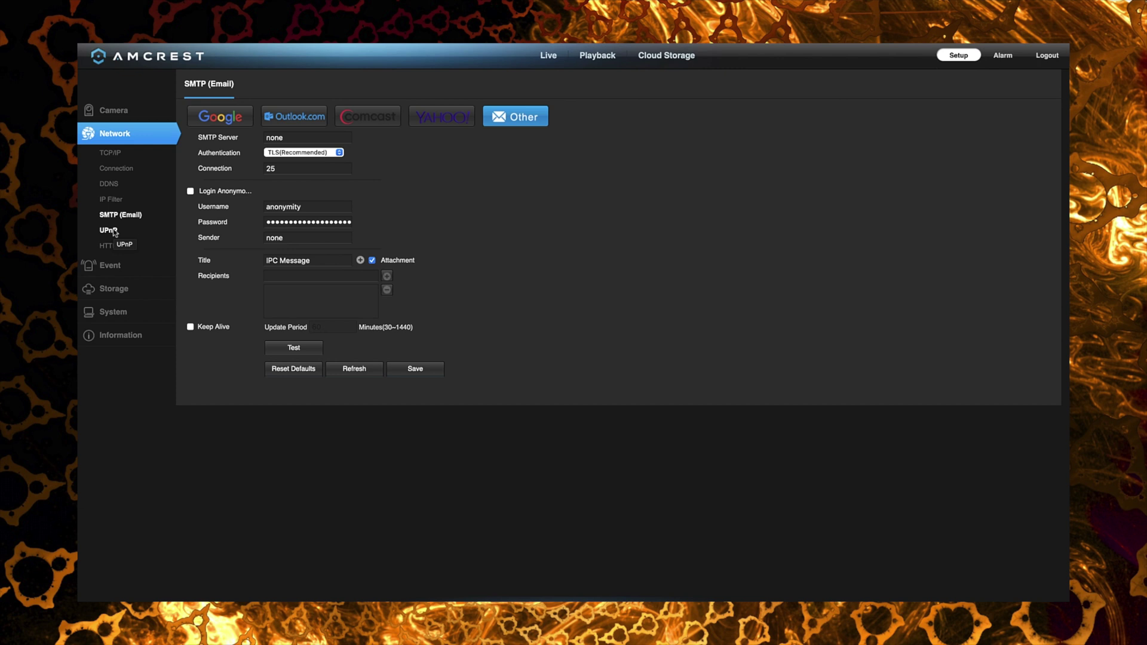
Browse UPnP, HTTPS, then Event's Video, Smart Motion, Audio Detection, Smart Plan and IVS pages
click(114, 231)
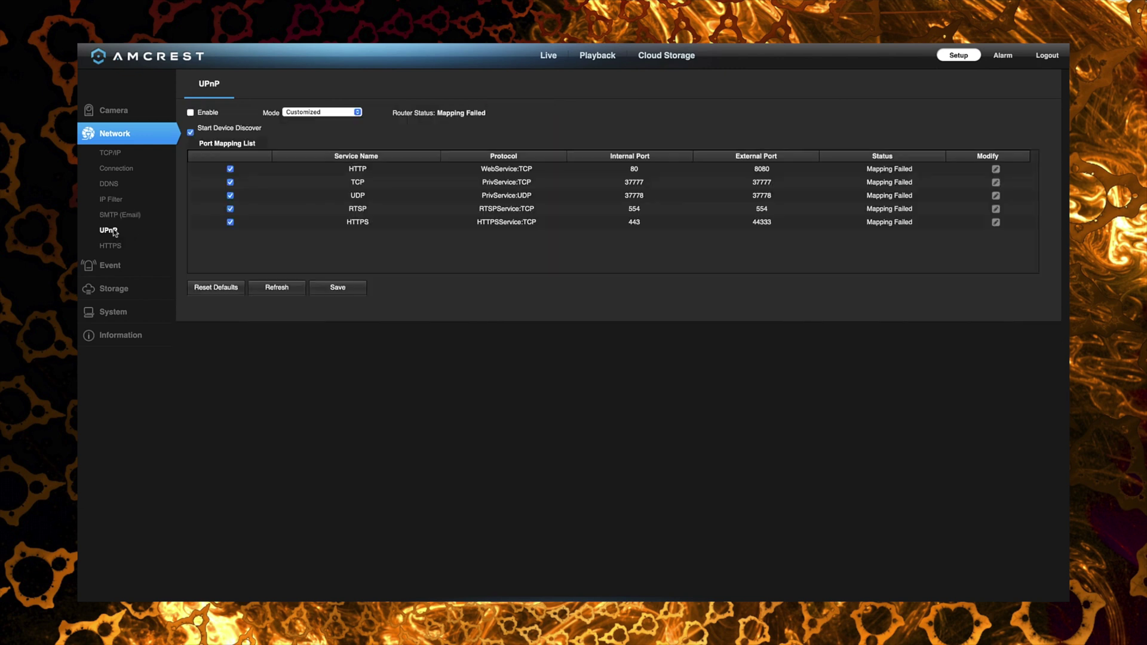
click(114, 245)
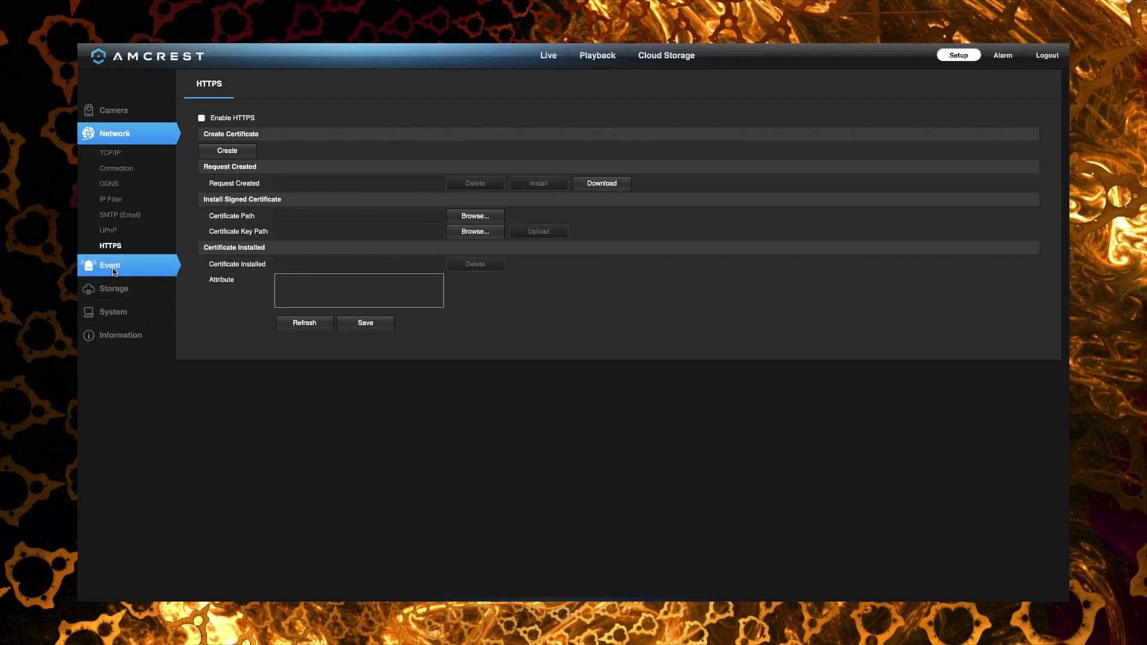
click(117, 270)
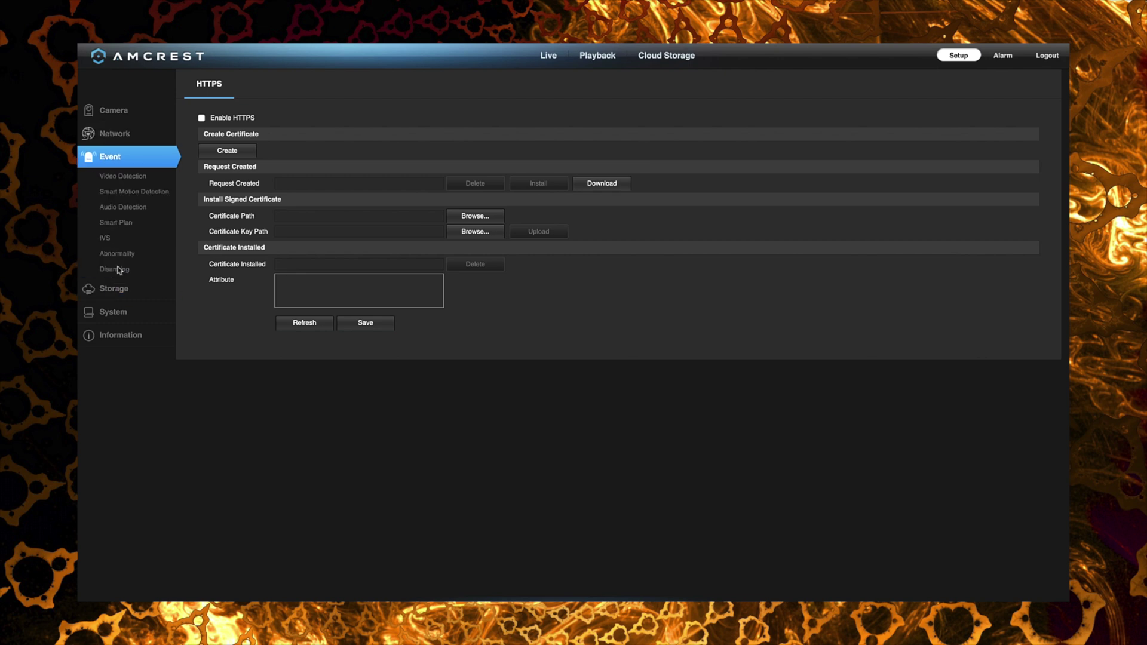
click(125, 178)
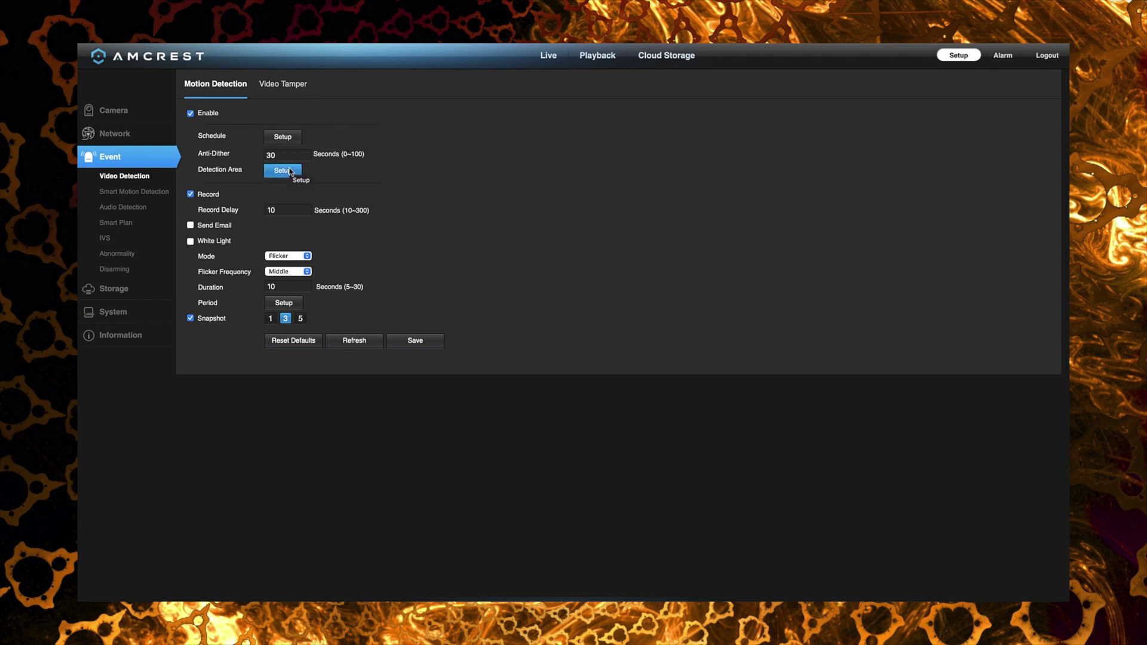
click(136, 192)
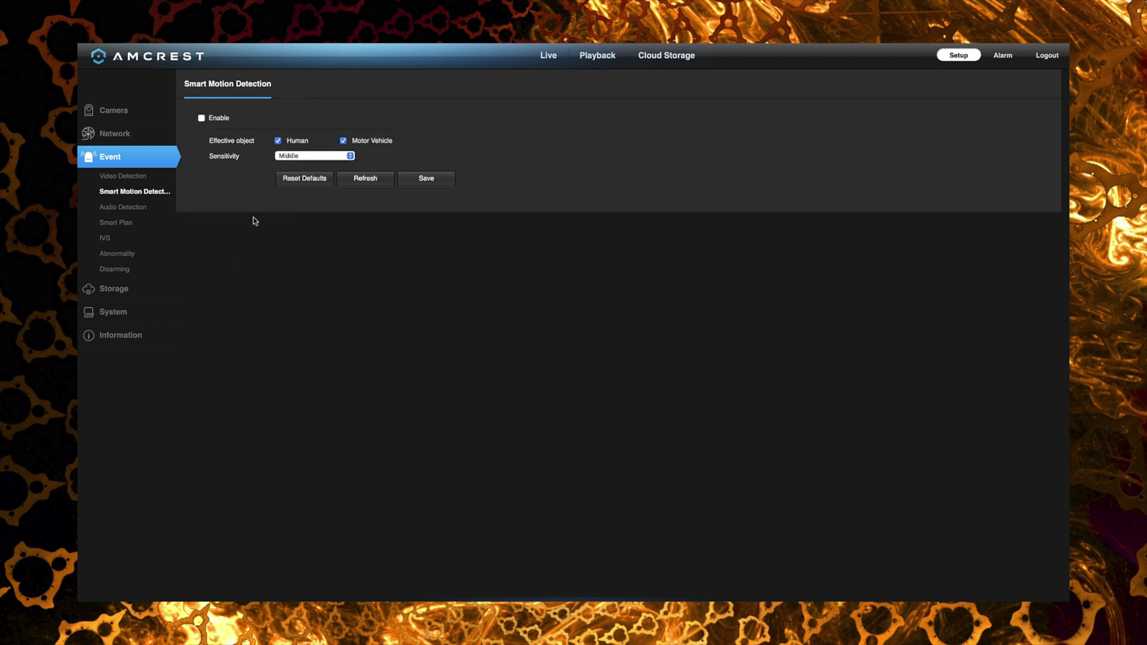
click(114, 207)
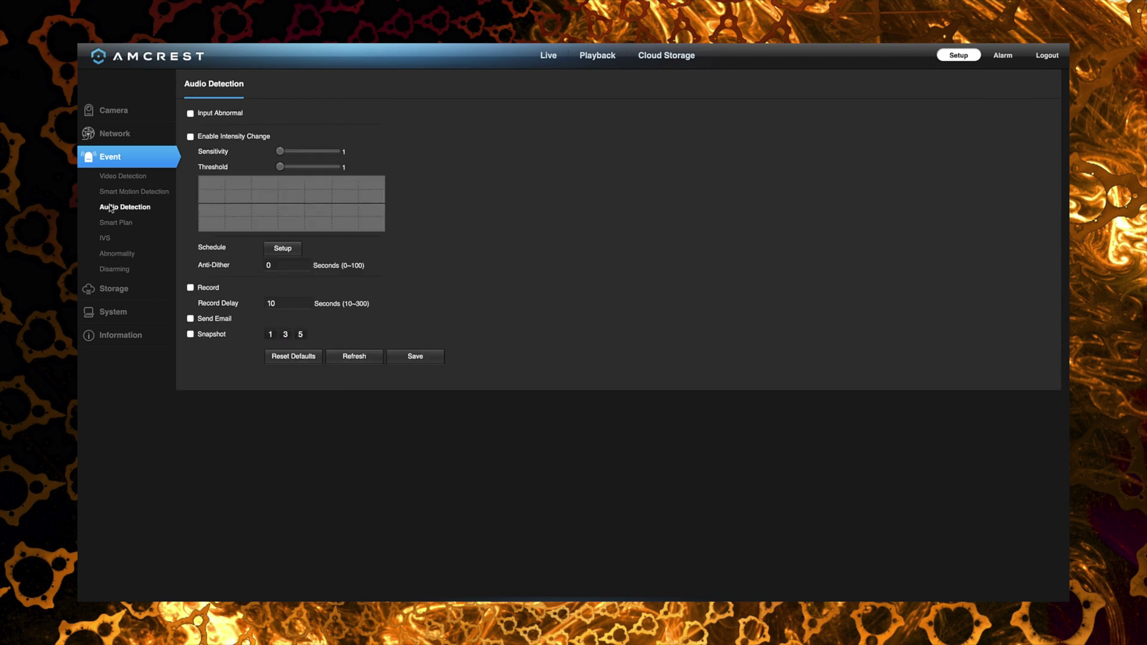
click(114, 225)
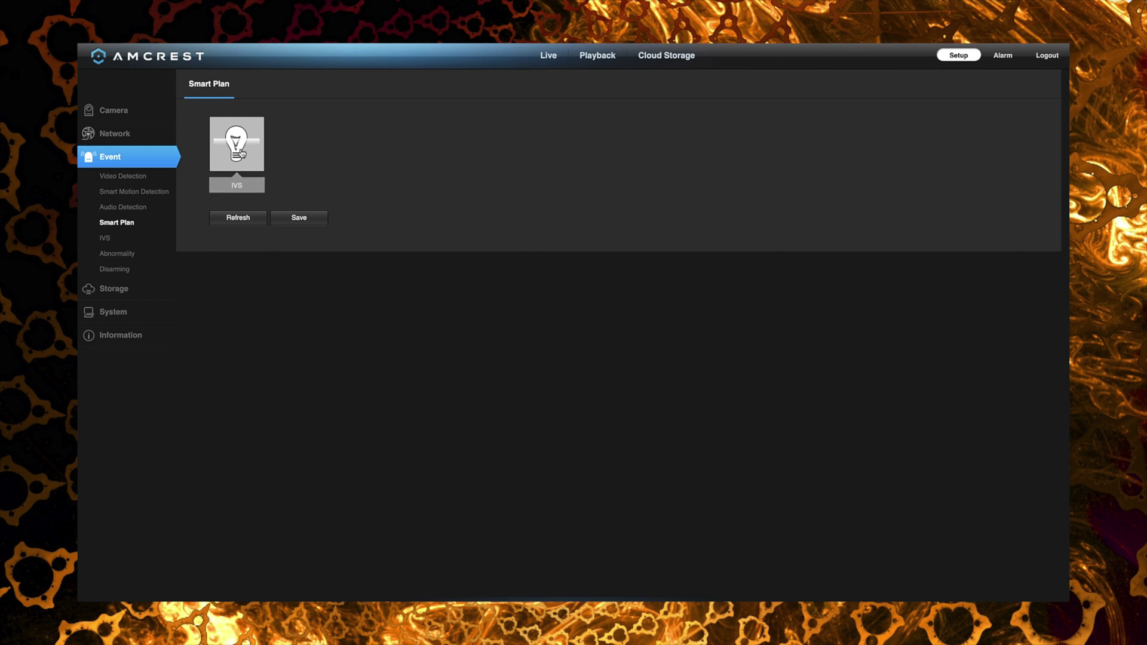
click(136, 239)
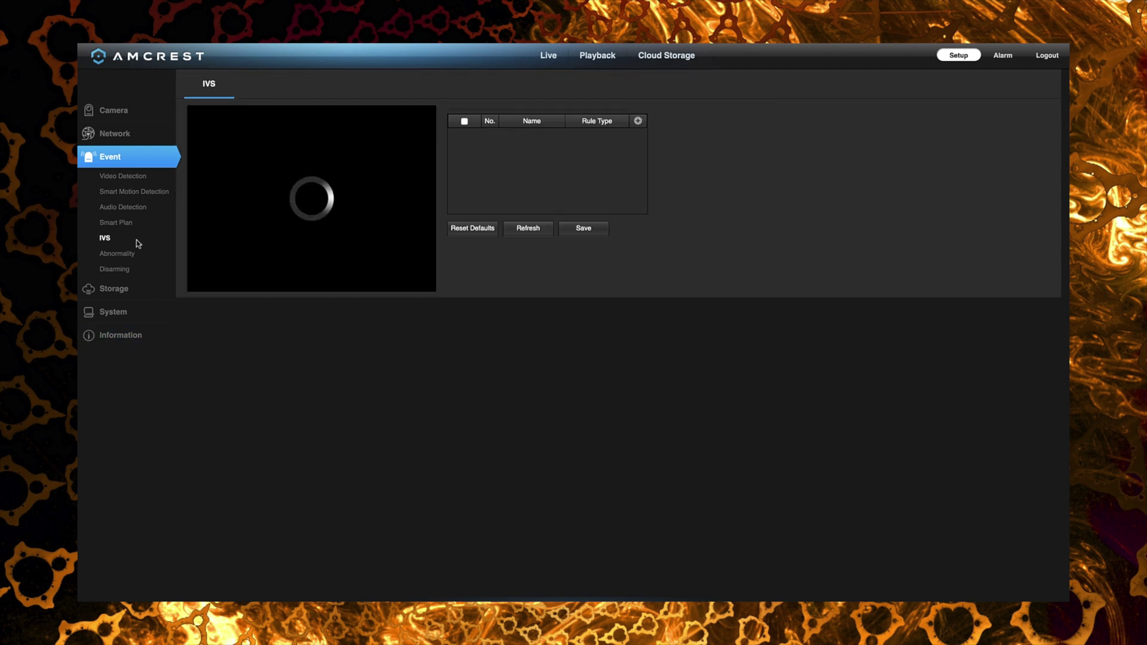
Check the Abnormality alerts, then confirm Disarming is Close with every alarm linkage checked
click(136, 255)
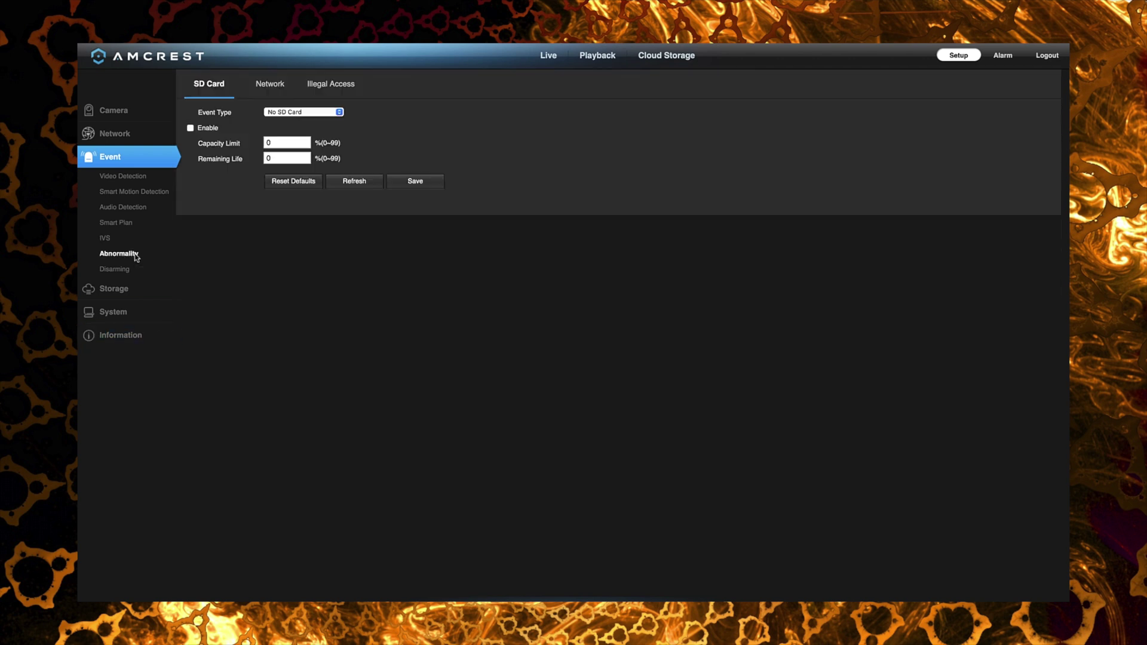
click(124, 273)
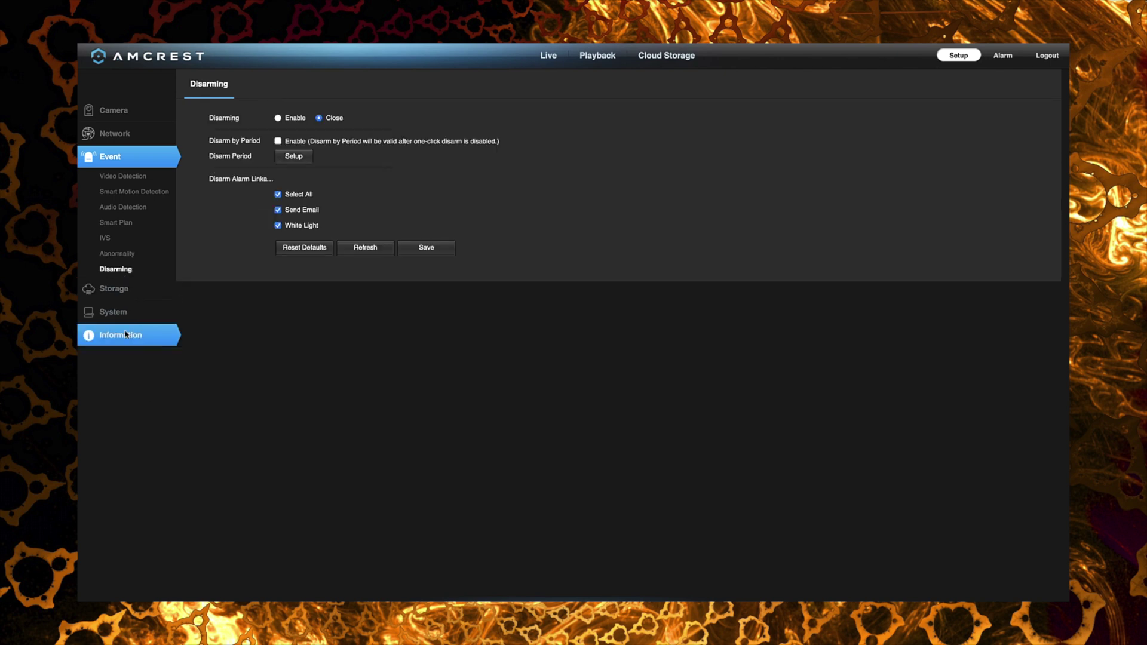
click(122, 295)
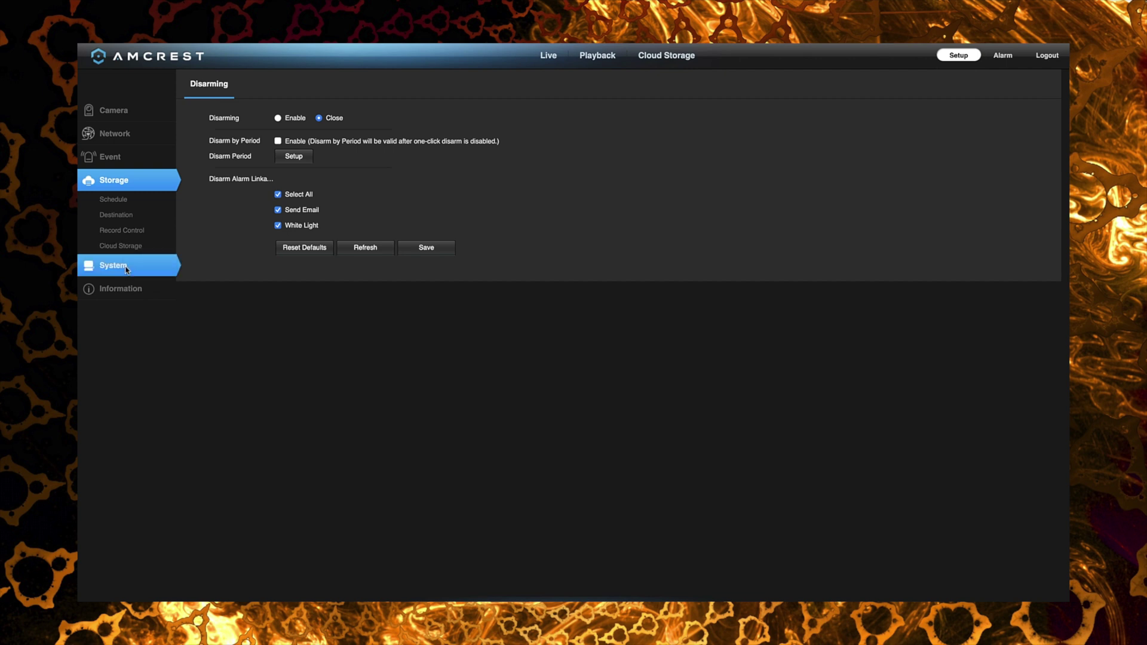
Browse the System pages General, Auto Maintain and Upgrade, then expand the Information section
click(126, 268)
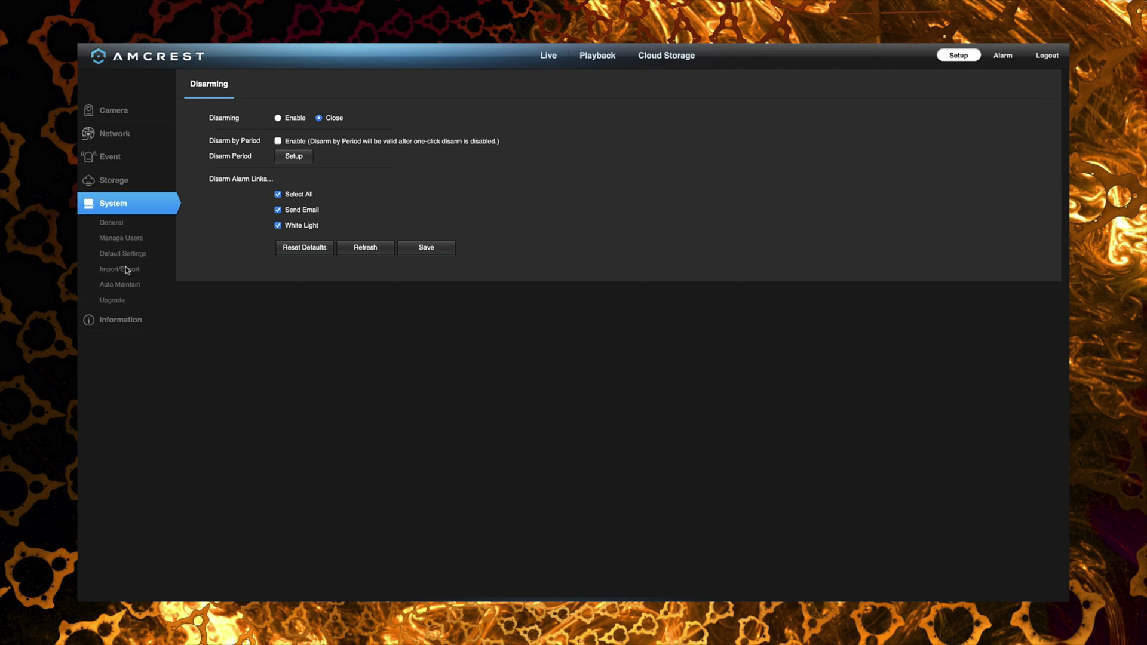
click(123, 223)
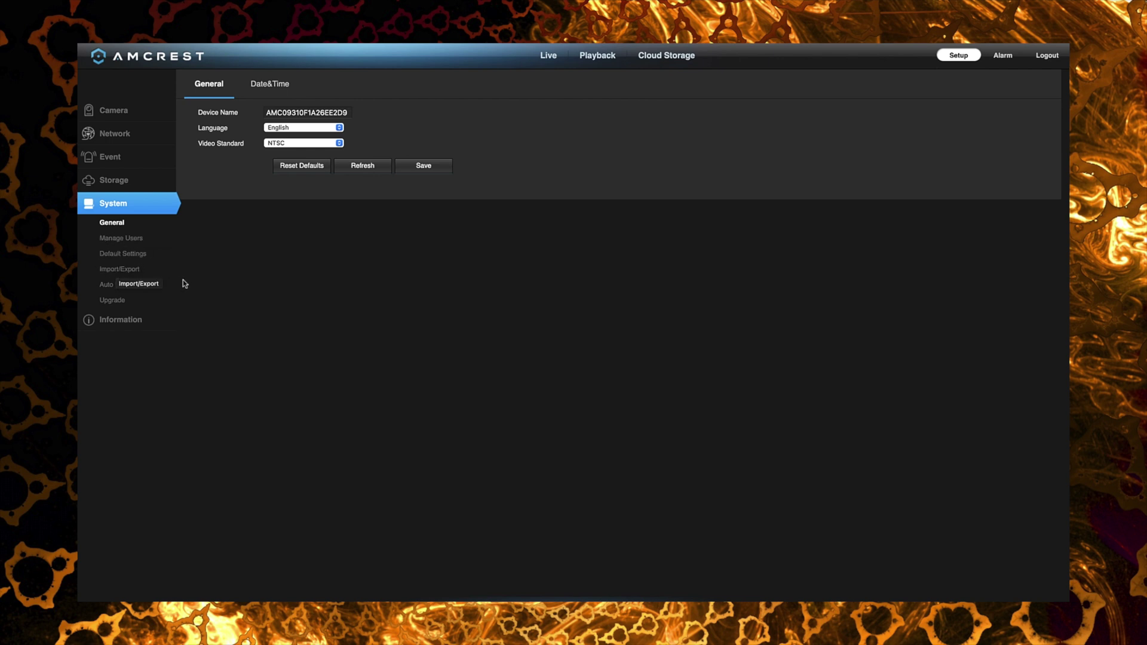
click(110, 288)
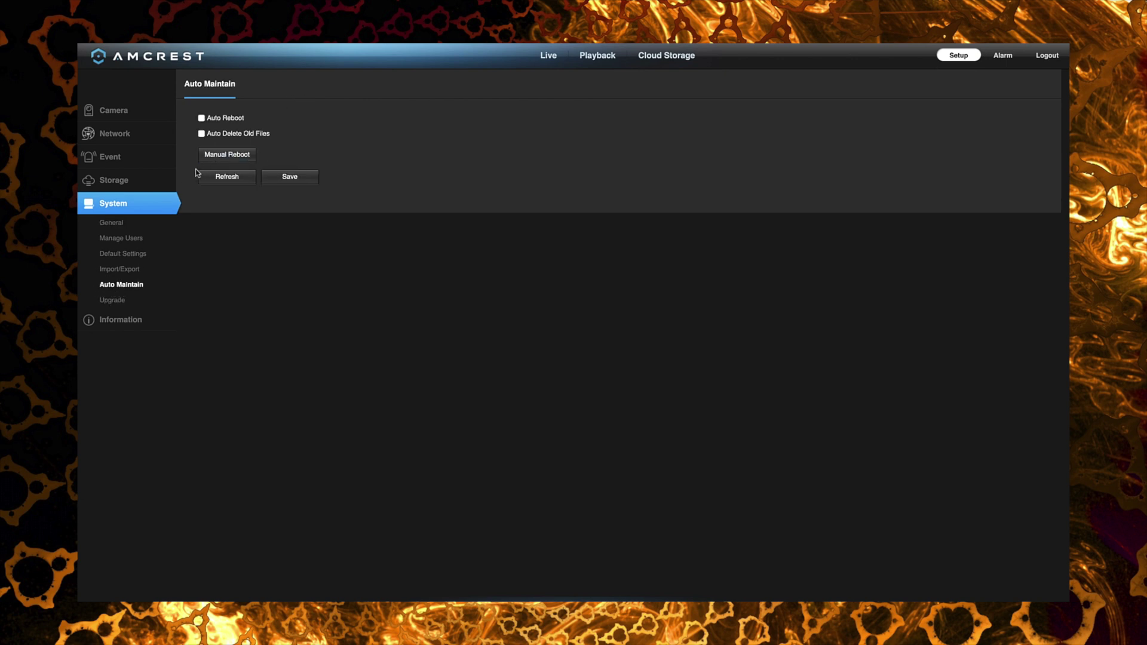
click(113, 304)
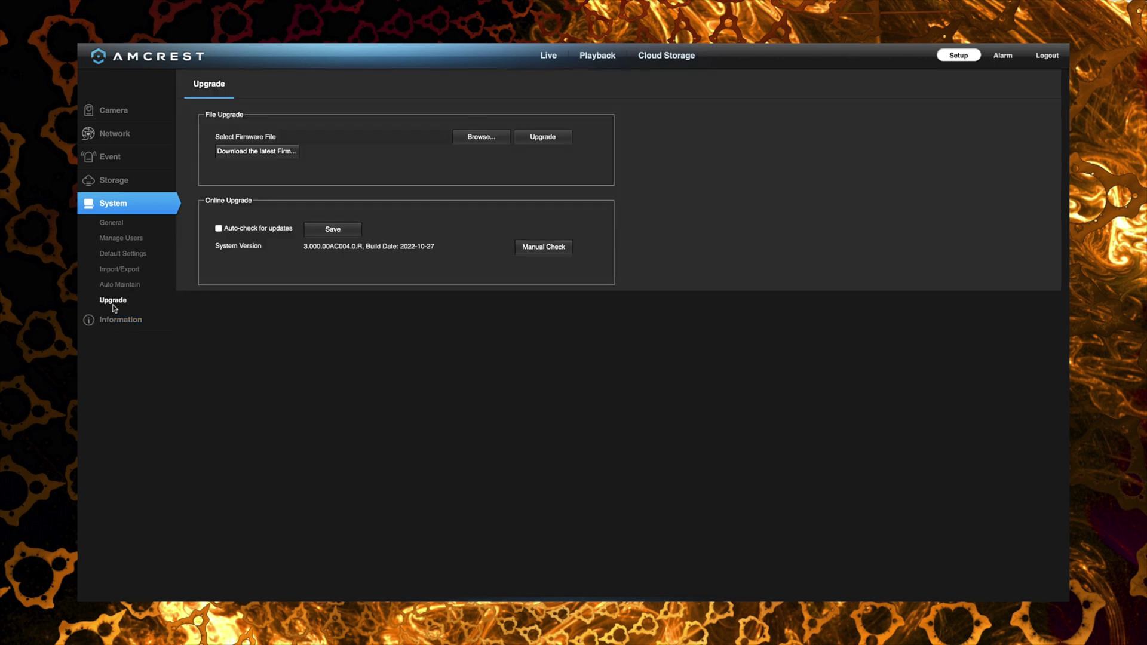
click(113, 319)
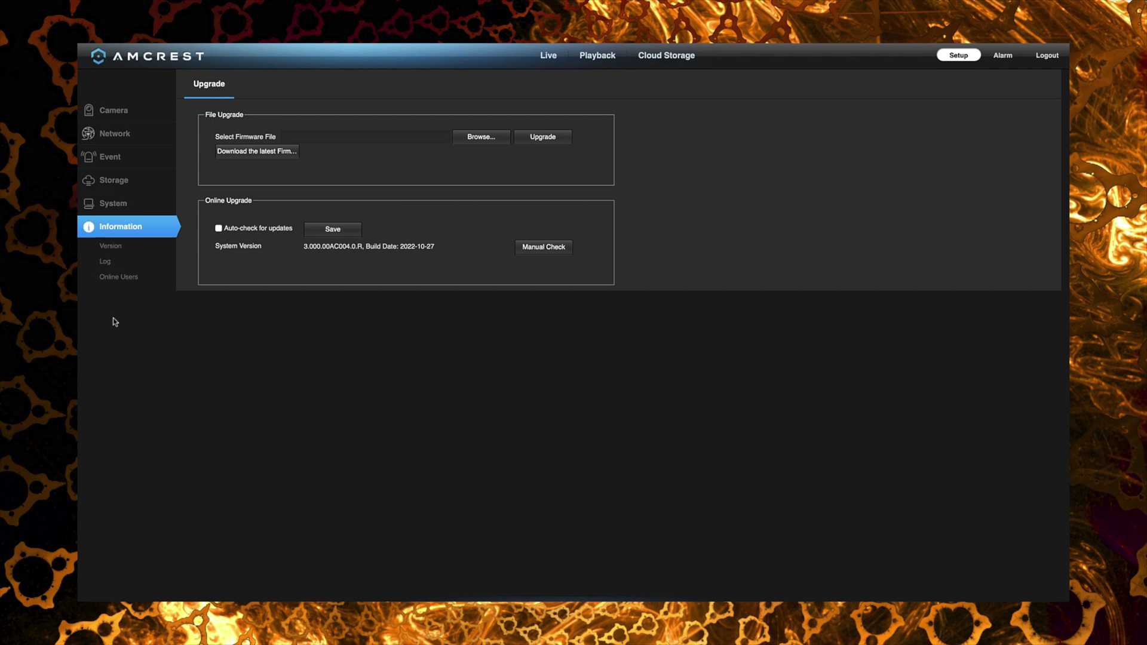
View the camera's Version details, then its event Log
click(108, 250)
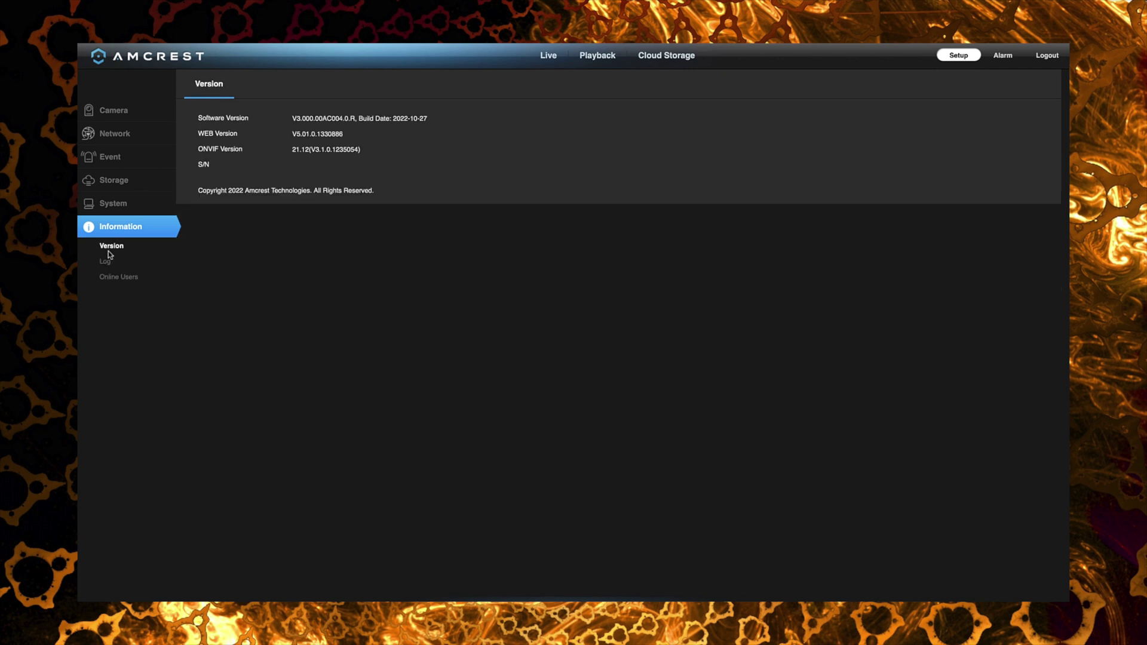
click(105, 263)
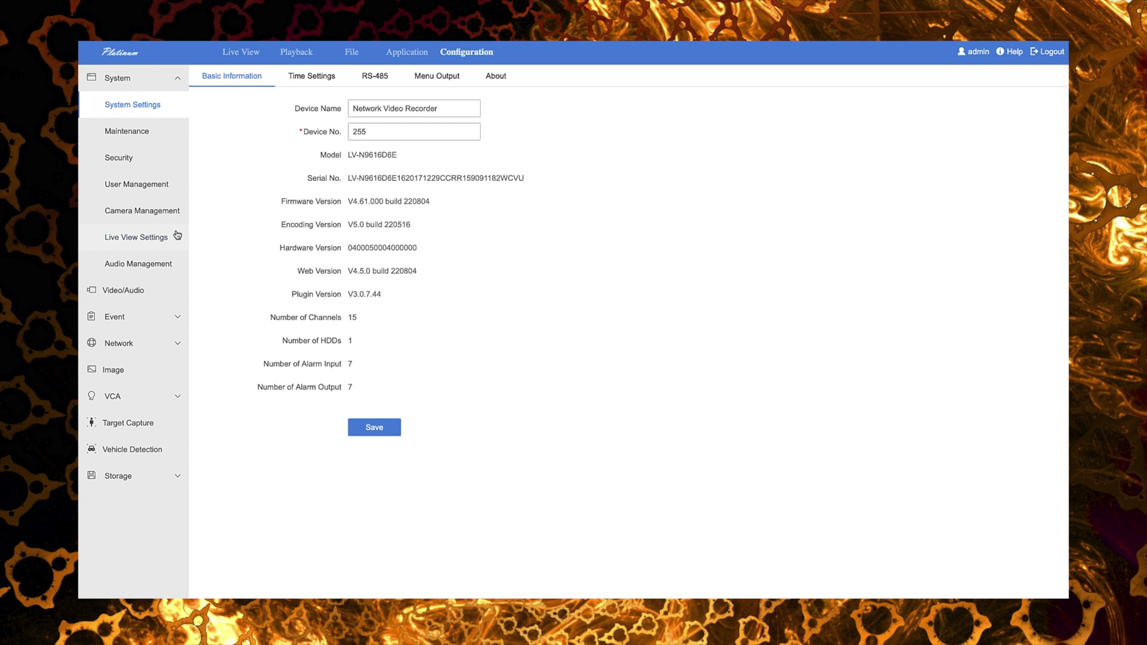
Open the NVR's IP camera list and edit the settings of camera D6 Front2
click(169, 214)
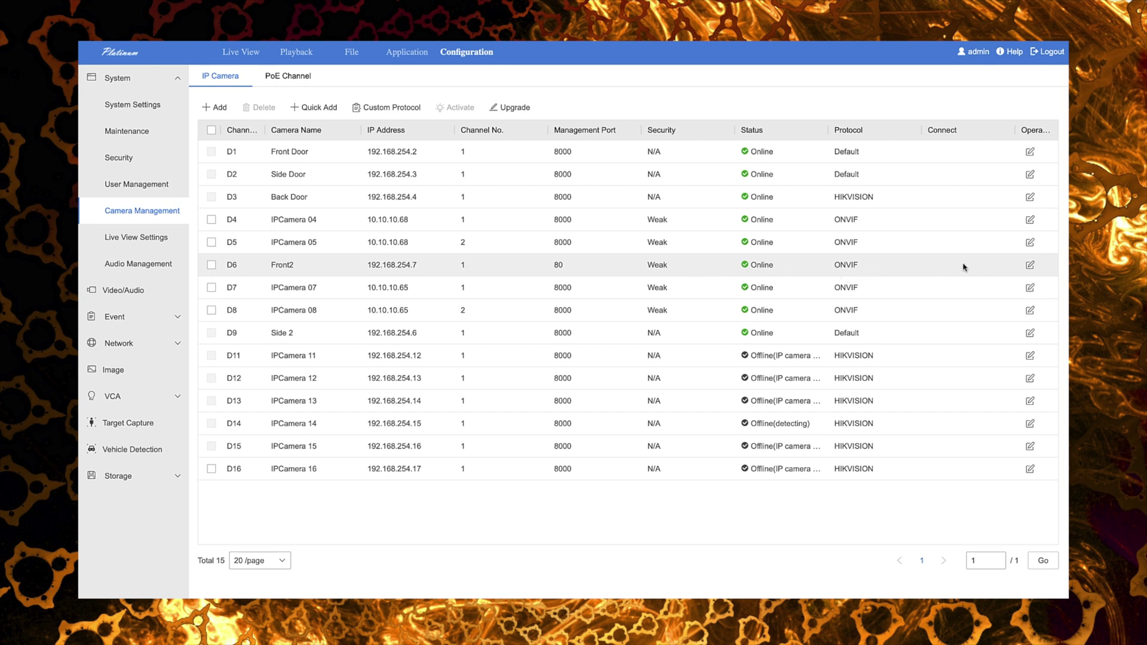
click(1031, 265)
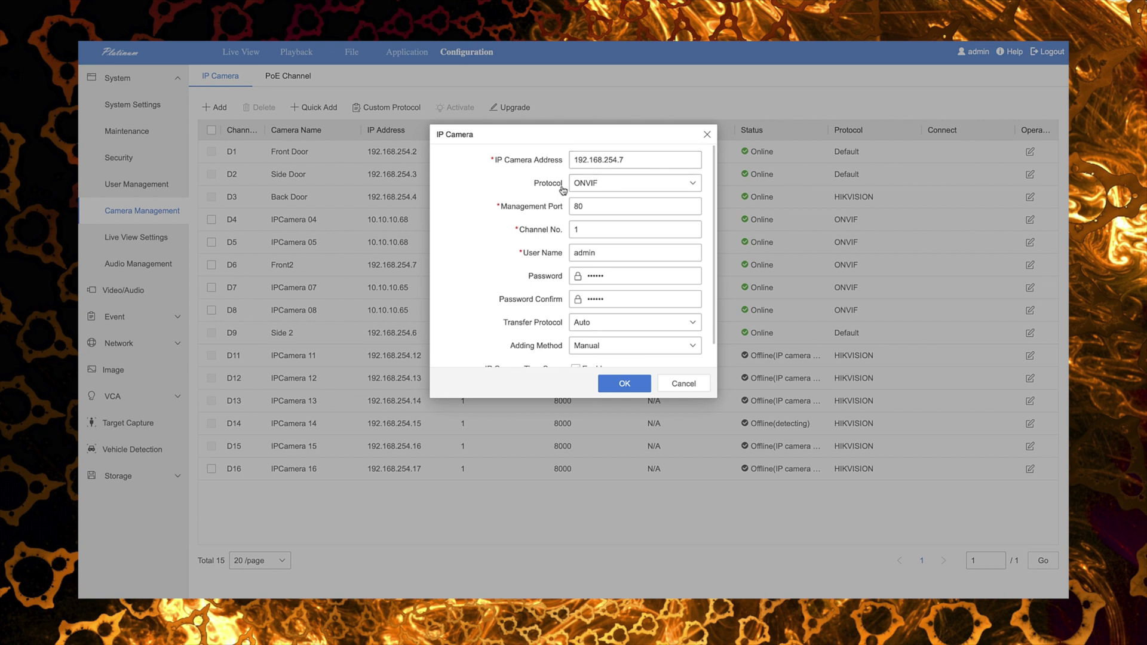
Keep camera D6's Adding Method set to Manual in the IP Camera dialog
scroll(640, 239, down, 1)
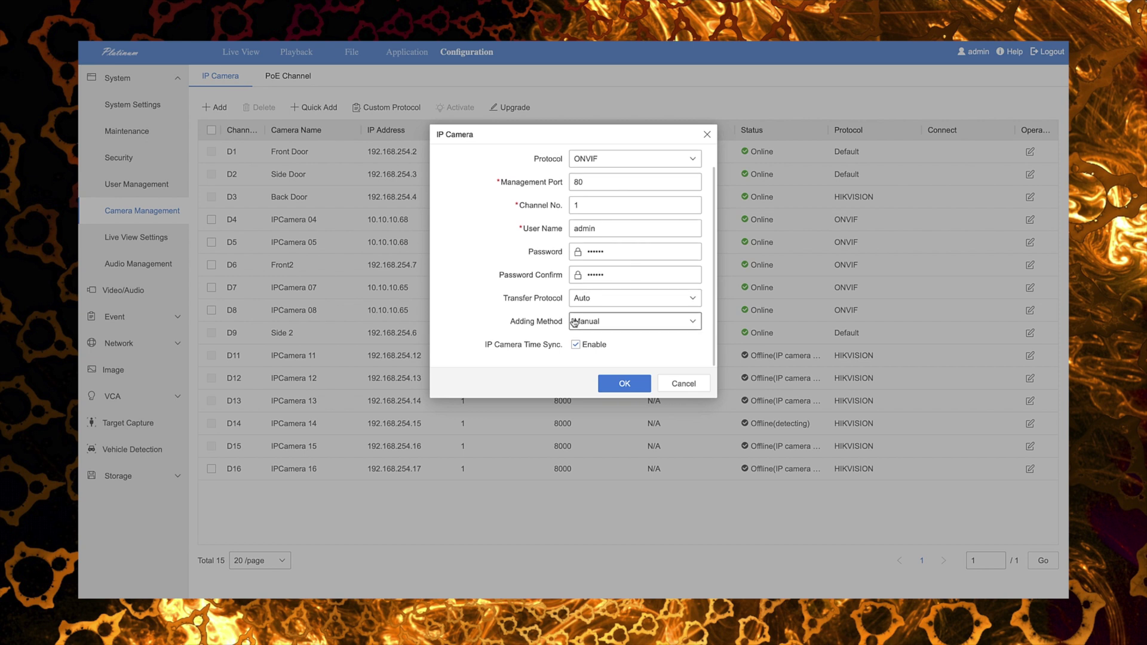
click(605, 328)
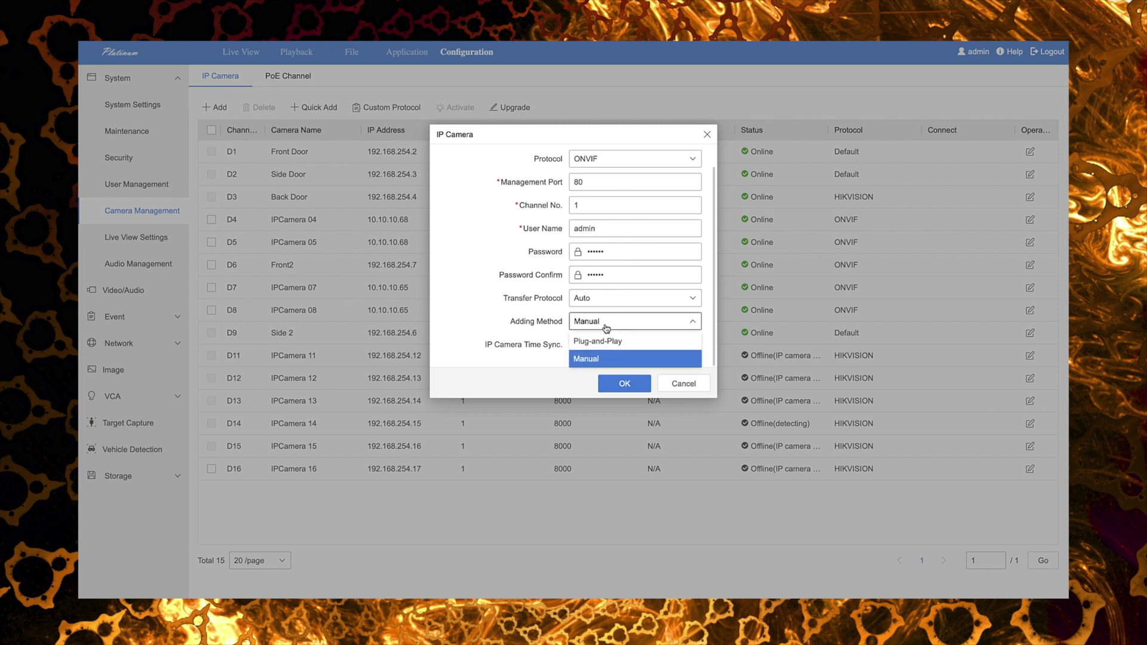
click(606, 328)
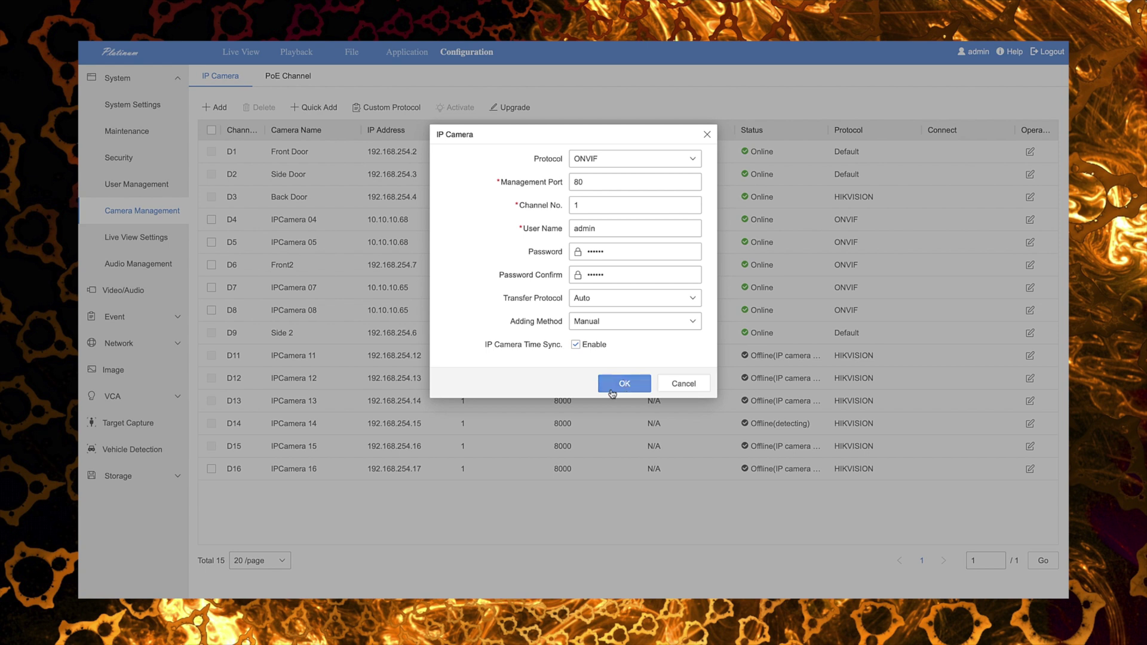
Save D6's settings, then play the [D6] Front2 live feed in Live View
click(640, 385)
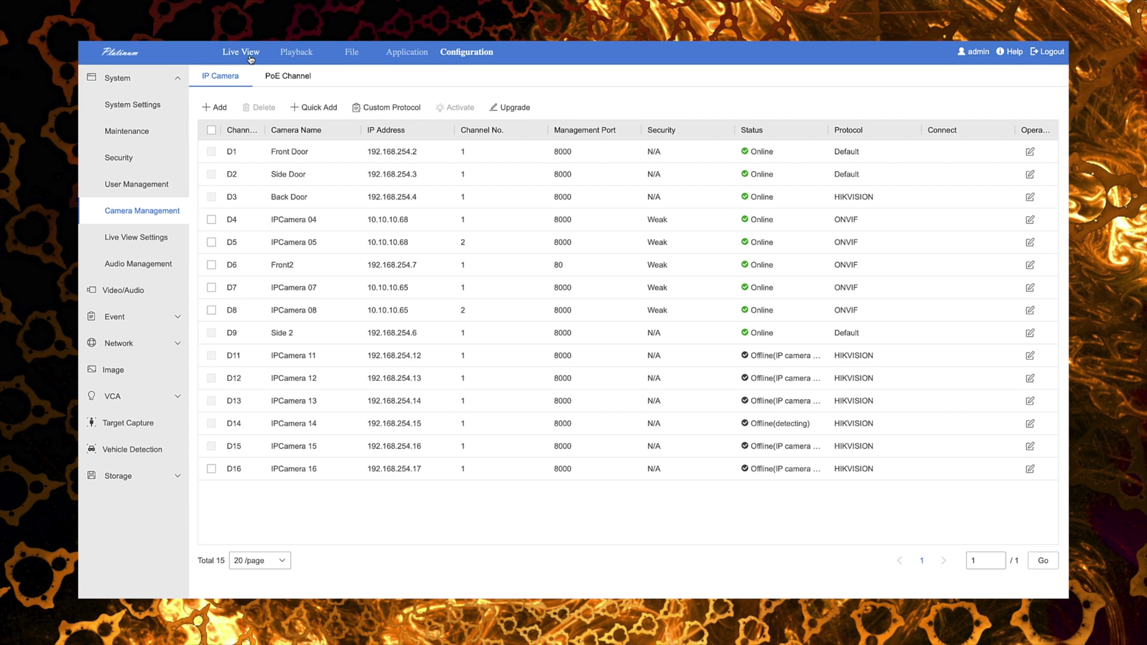
click(251, 59)
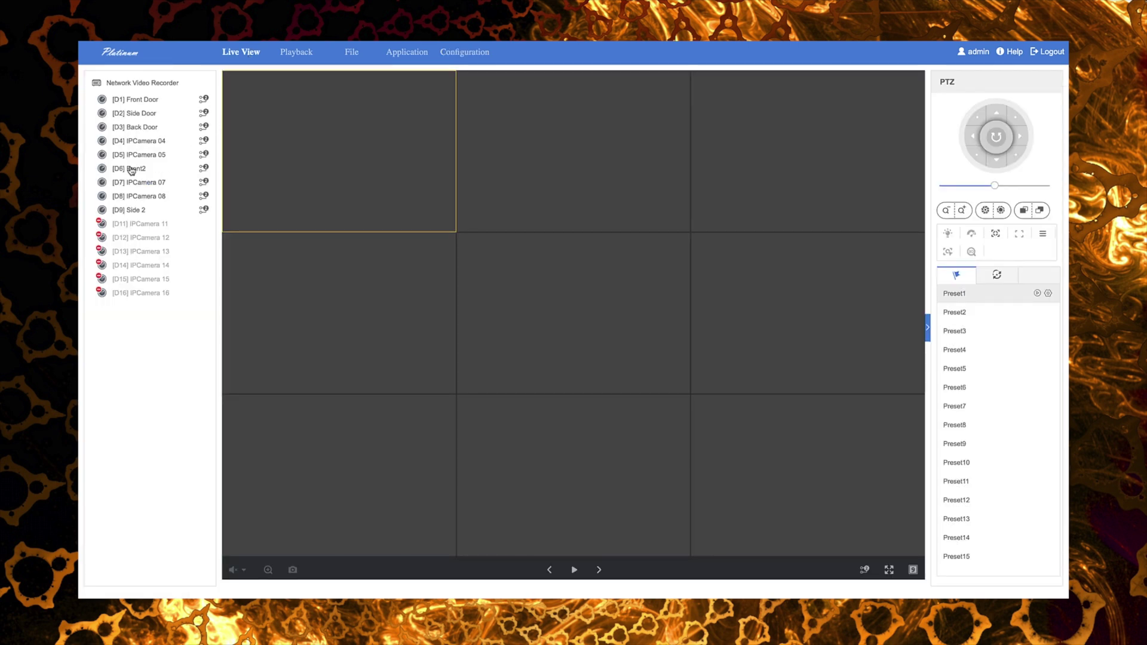
double_click(131, 169)
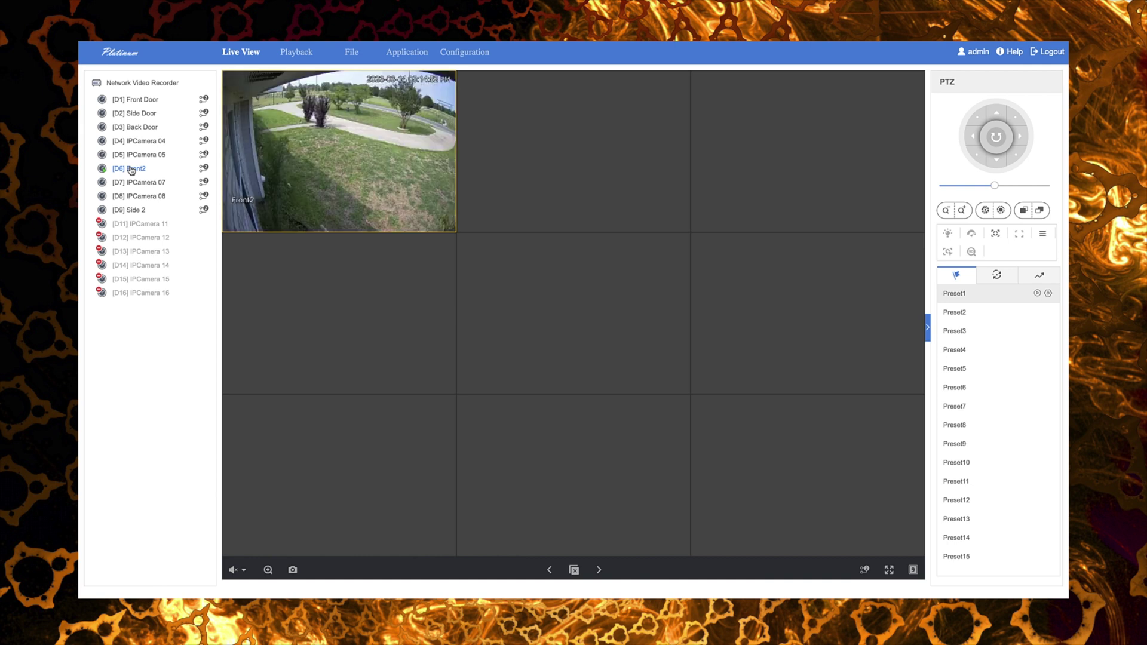